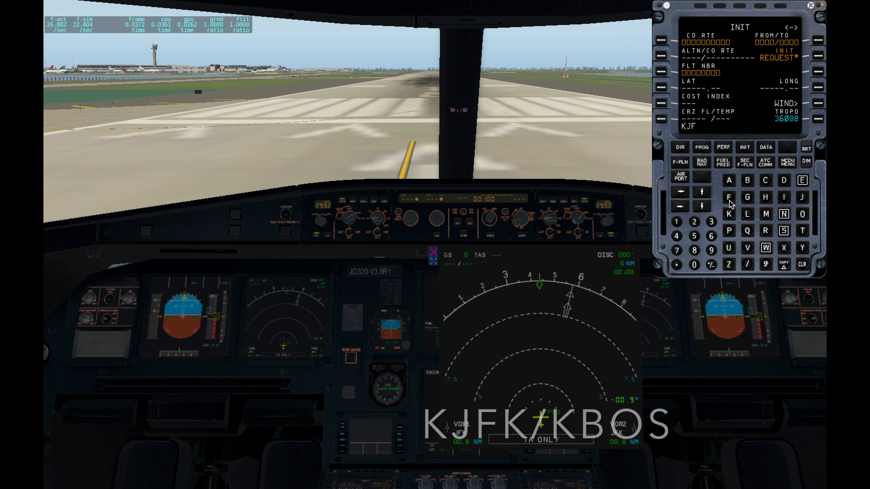
# Step: Enter KJFK/KBOS as the FROM/TO airport pair on the INIT page
pyautogui.click(729, 214)
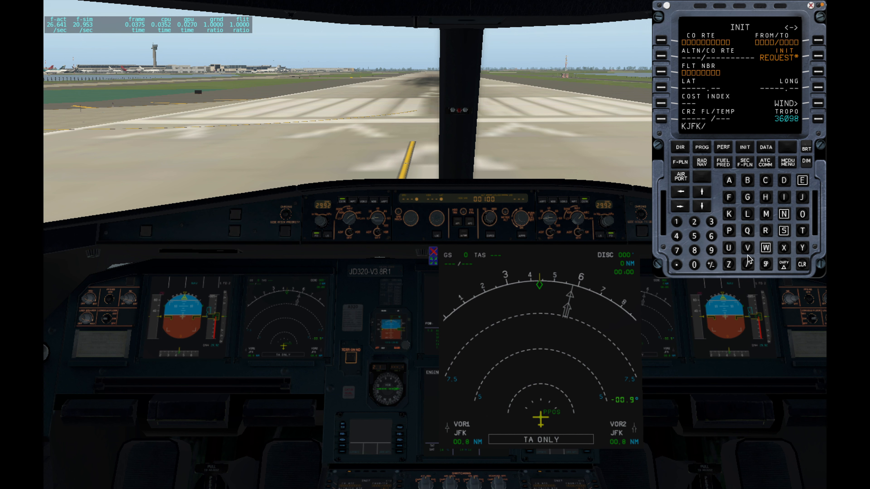
pyautogui.click(753, 184)
pyautogui.click(802, 214)
pyautogui.click(785, 230)
pyautogui.click(819, 40)
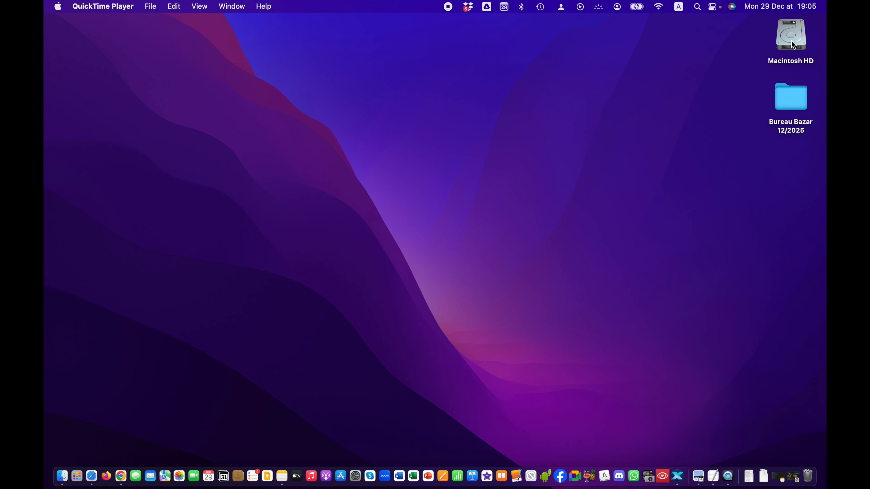
# Step: Switch to Finder and open the FlightPlans folder of 320_JARDesign, under Extra Aircraft in the X-Plane 11 Aircraft folder
pyautogui.click(794, 44)
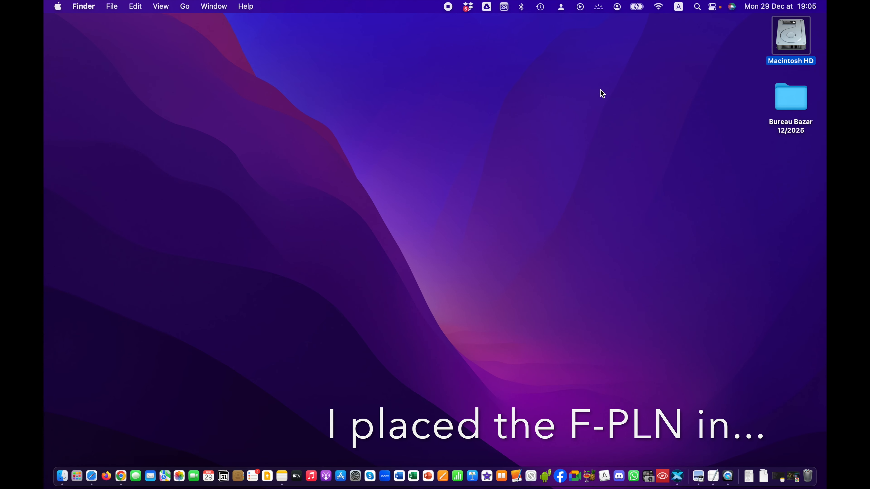
pyautogui.doubleClick(788, 44)
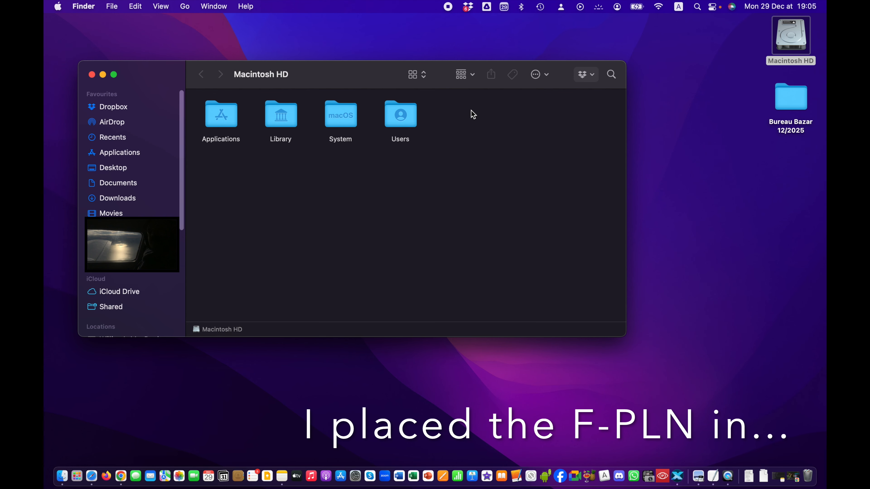
pyautogui.press('super+shift+h')
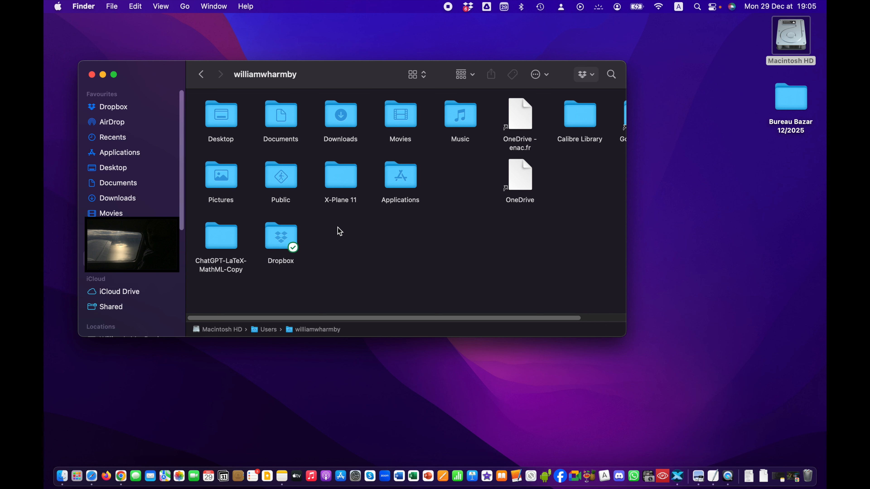
pyautogui.doubleClick(349, 176)
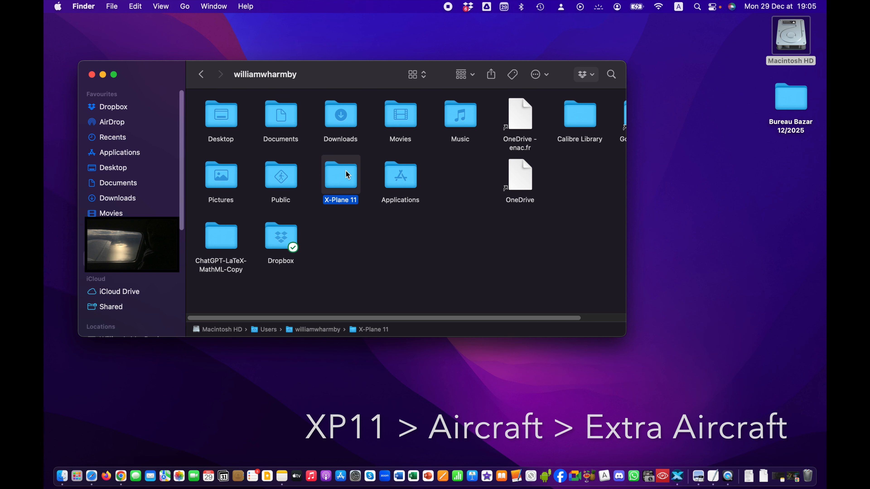
pyautogui.doubleClick(233, 109)
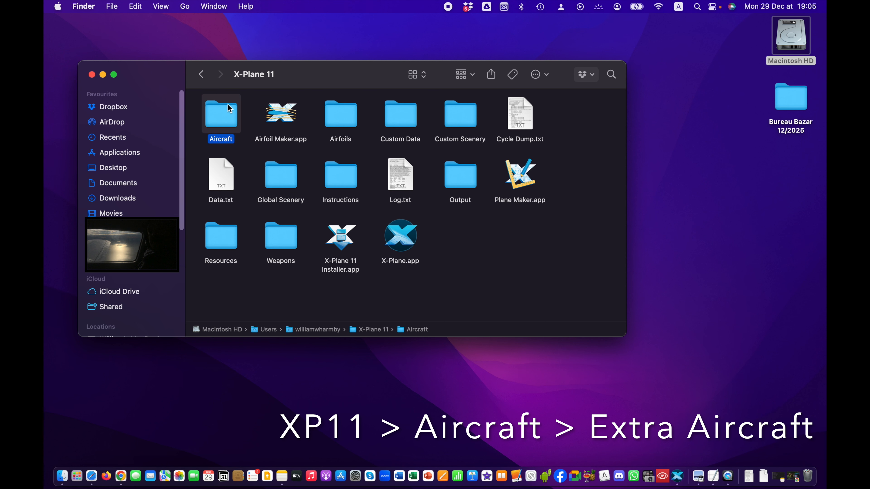
pyautogui.click(223, 114)
pyautogui.doubleClick(223, 114)
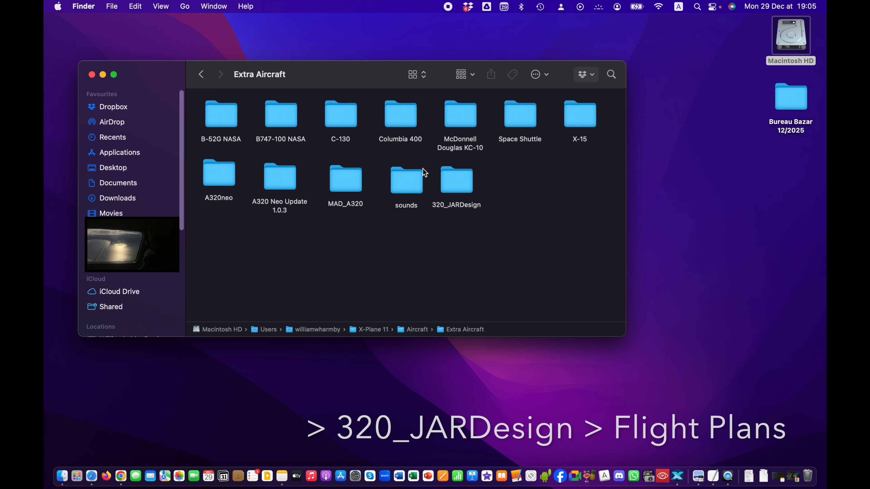
pyautogui.doubleClick(456, 182)
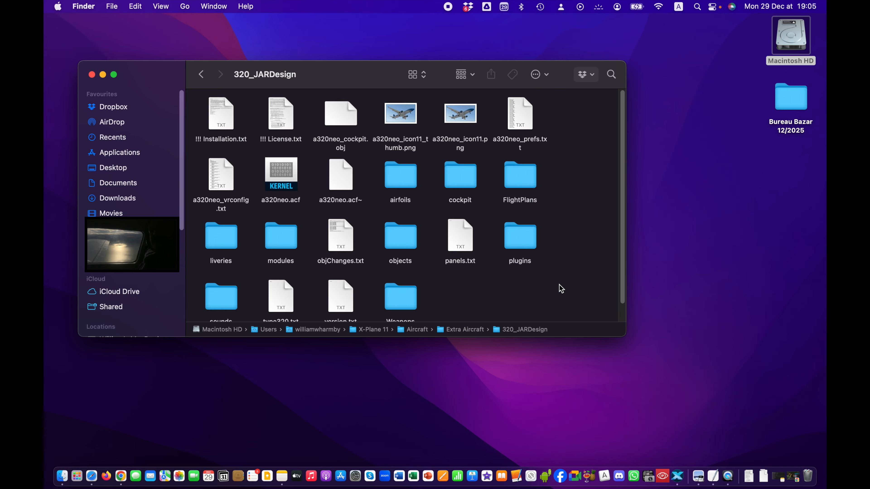
pyautogui.doubleClick(520, 176)
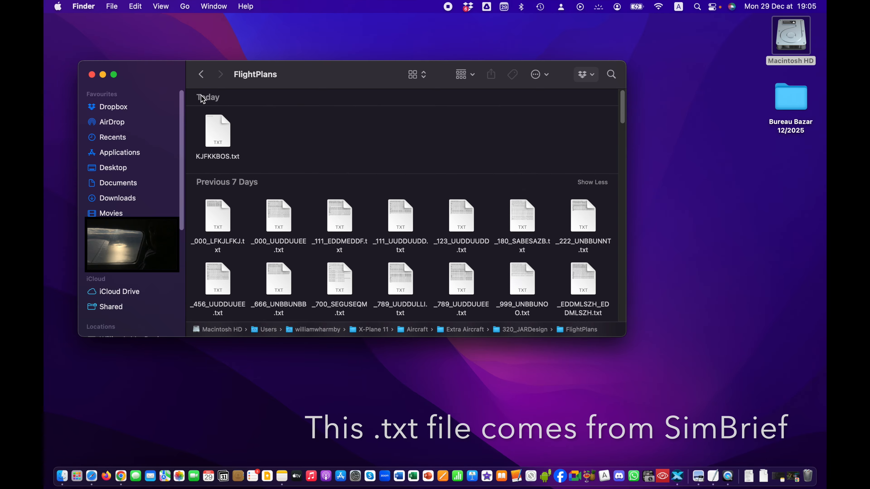
# Step: Open KJFKKBOS.txt to read its route line, and close the file again
pyautogui.doubleClick(226, 134)
pyautogui.moveTo(240, 57); pyautogui.dragTo(84, 36)
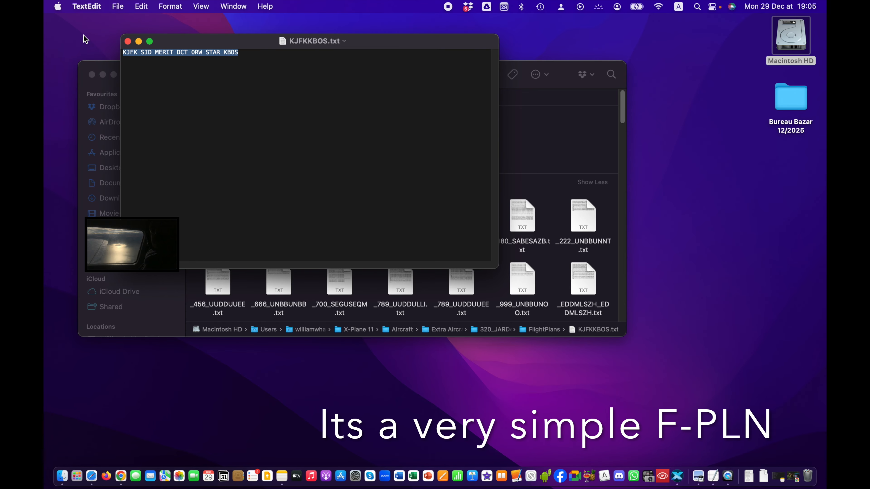
pyautogui.click(127, 41)
# Step: Switch to the SimBrief briefing in Chrome and review the flight info and flight plan summary
pyautogui.click(121, 476)
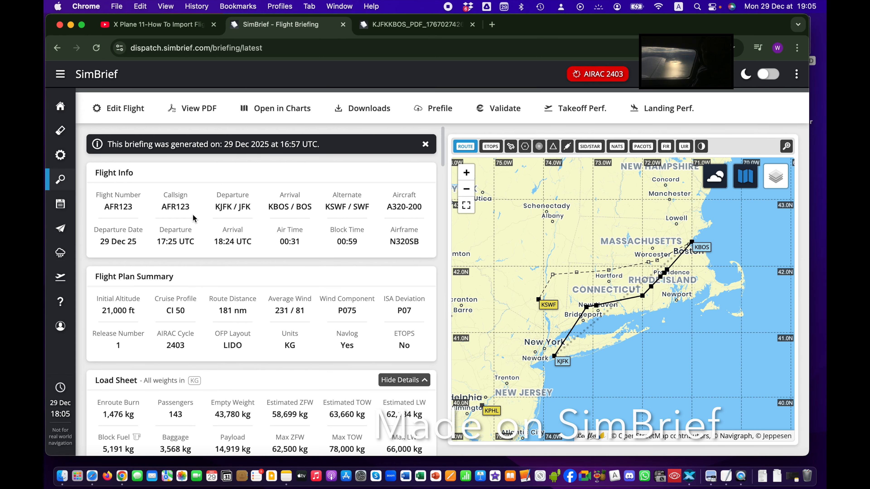
pyautogui.moveTo(110, 202); pyautogui.dragTo(298, 203)
pyautogui.click(218, 207)
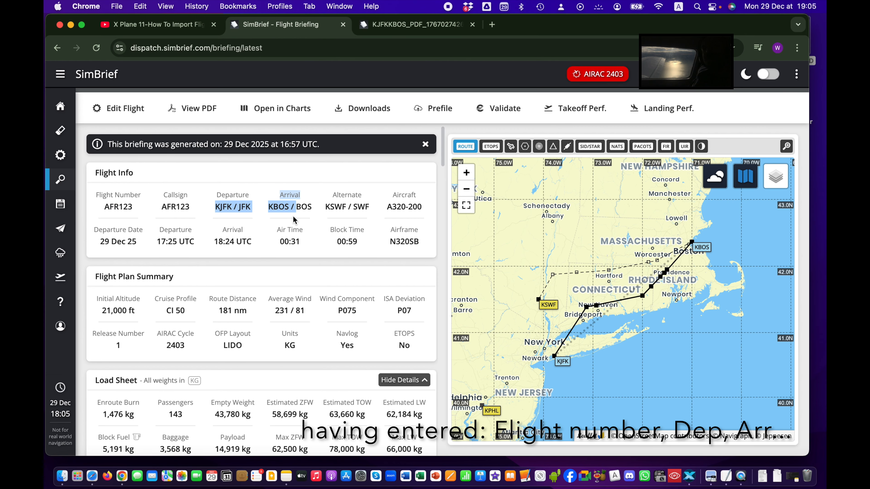
pyautogui.scroll(-3, 292, 221)
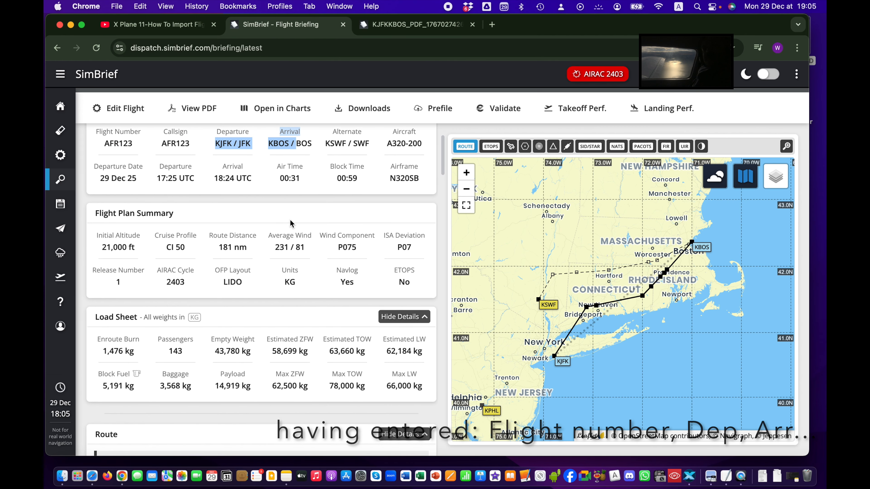
pyautogui.moveTo(215, 151); pyautogui.dragTo(397, 282)
pyautogui.click(399, 283)
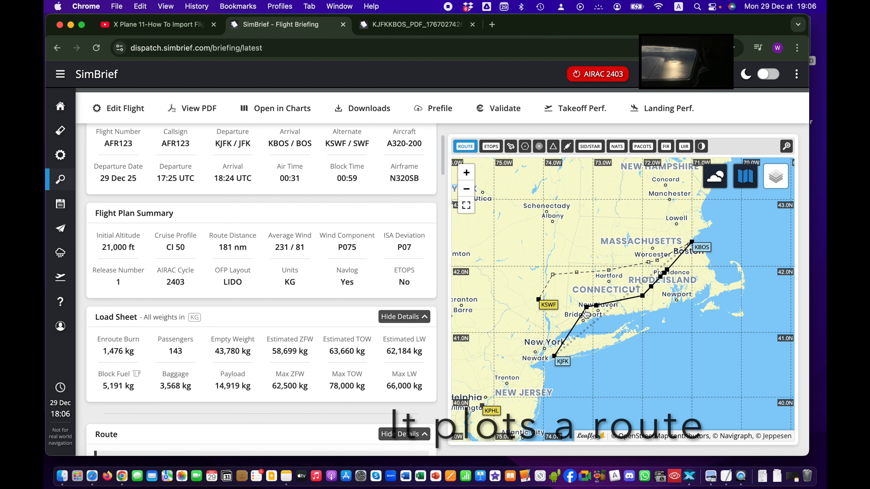
# Step: Examine the waypoints in the Route section of the SimBrief briefing
pyautogui.scroll(-7, 251, 278)
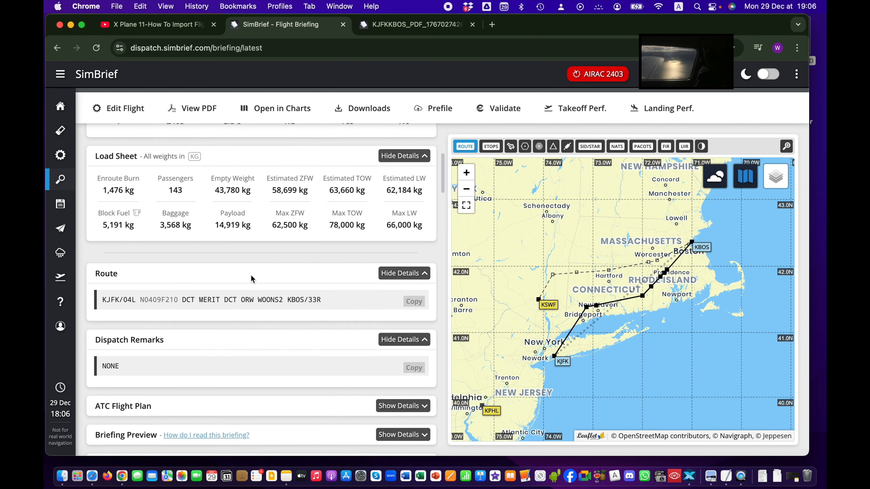
pyautogui.scroll(-10, 251, 278)
pyautogui.scroll(5, 250, 276)
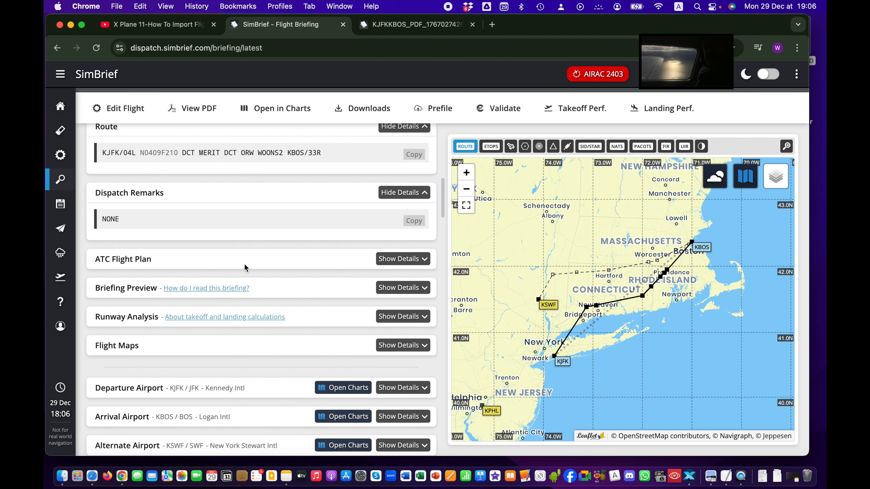
pyautogui.scroll(4, 240, 262)
pyautogui.moveTo(174, 256); pyautogui.dragTo(300, 257)
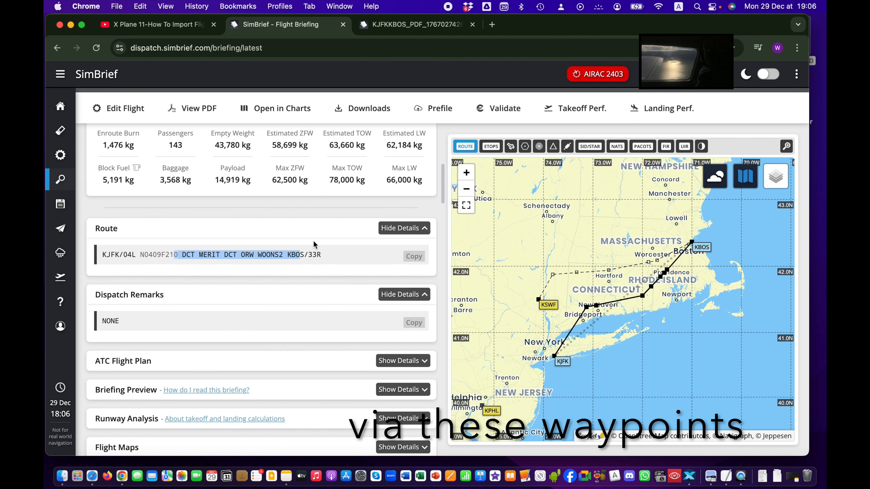
pyautogui.click(315, 252)
# Step: Look through the simulator flight plan formats offered for download in the SimBrief briefing
pyautogui.scroll(-10, 319, 264)
pyautogui.scroll(-15, 319, 265)
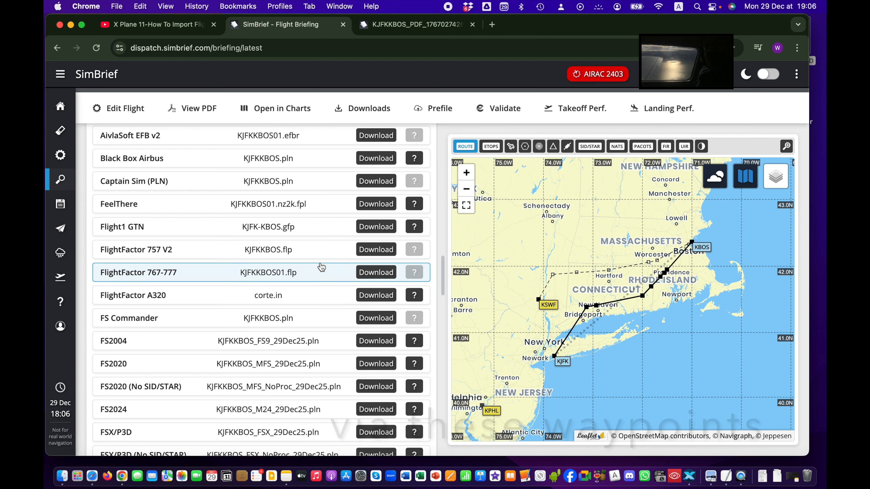
pyautogui.scroll(-8, 291, 262)
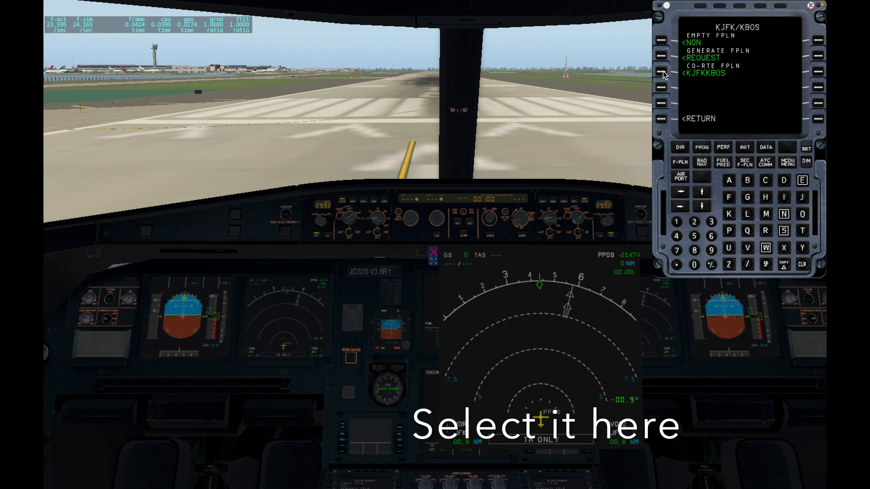
# Step: Back in X-Plane, select the company route KJFKKBOS and insert it into the flight plan
pyautogui.click(662, 72)
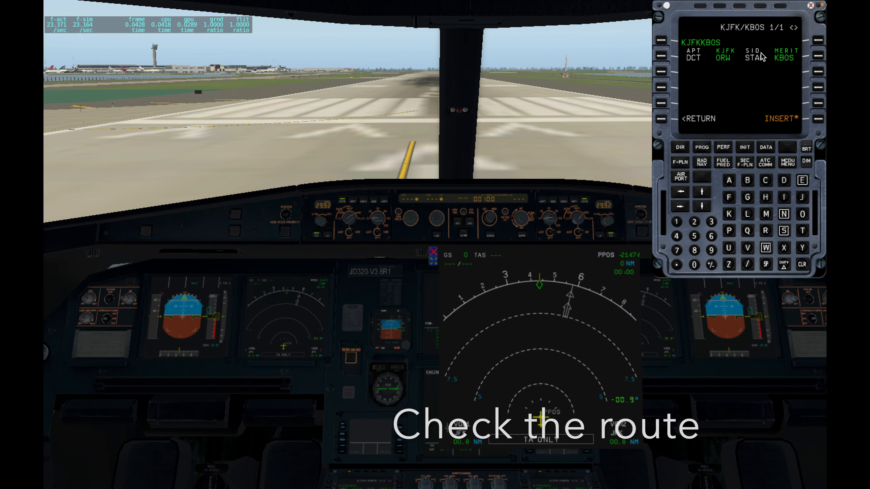
pyautogui.click(817, 119)
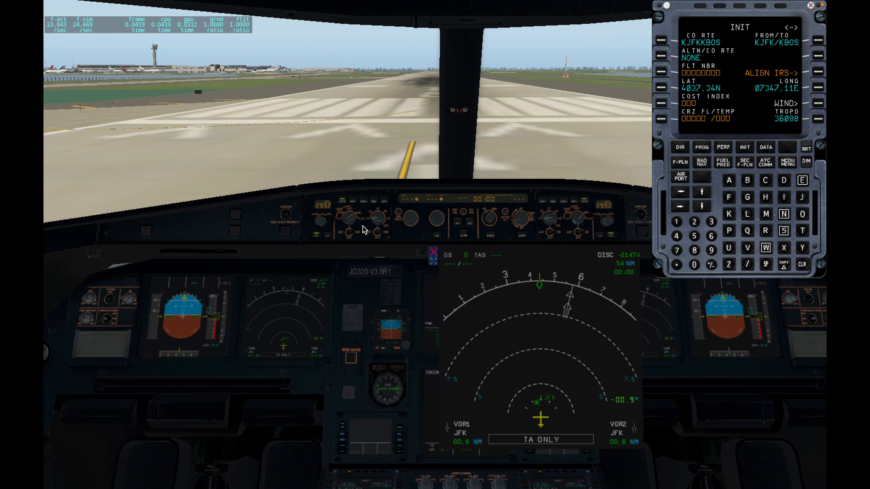
# Step: Set the captain's navigation display mode to PLAN
pyautogui.press('ctrl+KP_8')
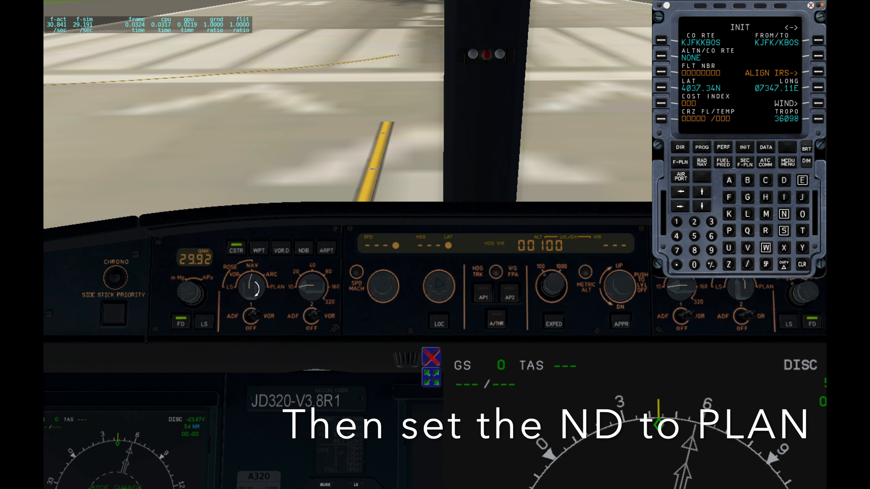
pyautogui.scroll(-1, 252, 286)
pyautogui.scroll(-1, 255, 288)
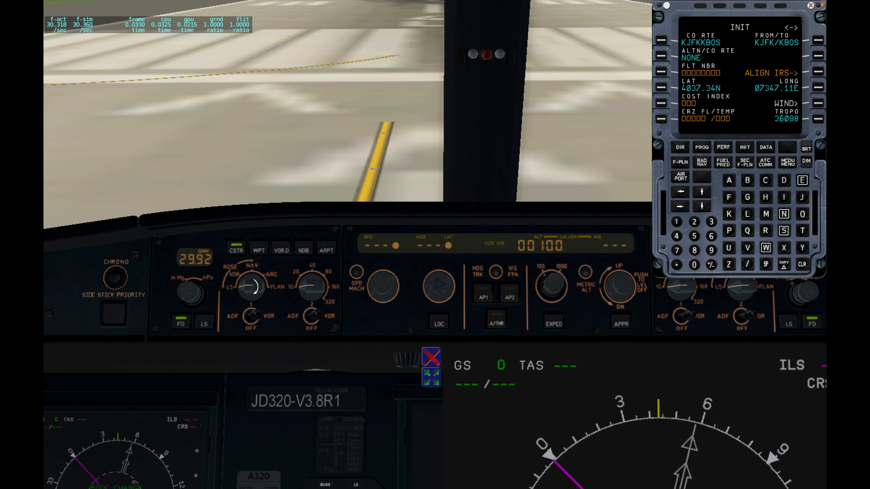
pyautogui.scroll(2, 255, 288)
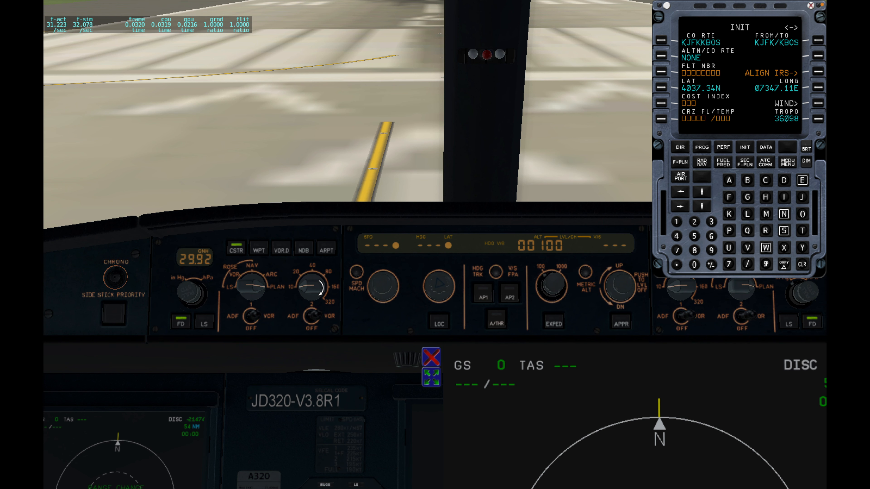
# Step: Increase the navigation display range until the whole route to KBOS fits, moving the pop-up display aside while adjusting and back again
pyautogui.moveTo(435, 381); pyautogui.dragTo(340, 198)
pyautogui.scroll(2, 317, 290)
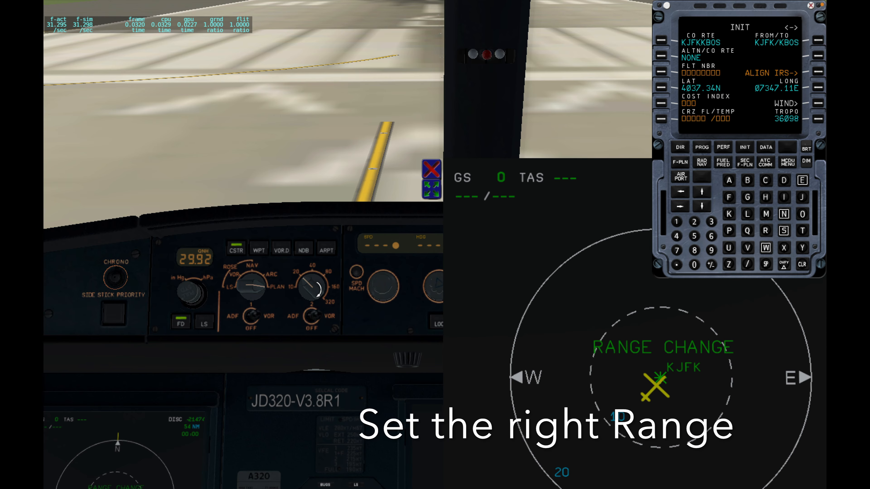
pyautogui.scroll(2, 318, 290)
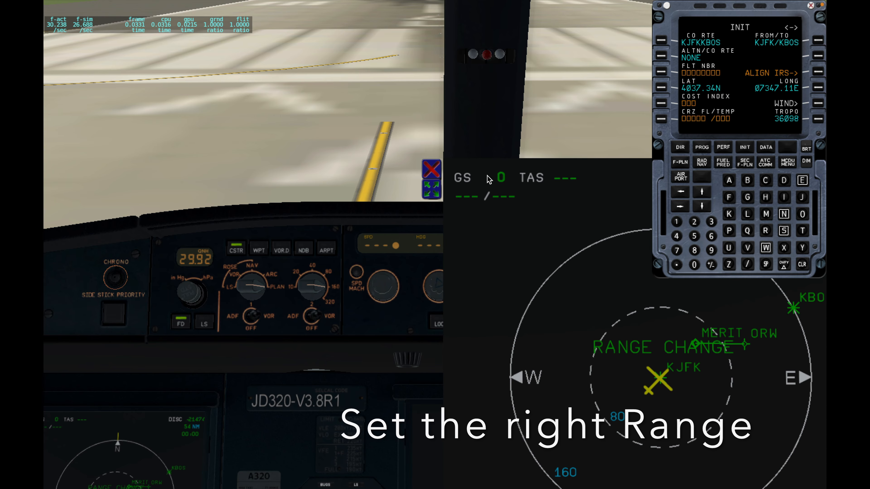
pyautogui.scroll(-5, 407, 253)
pyautogui.moveTo(434, 174); pyautogui.dragTo(429, 390)
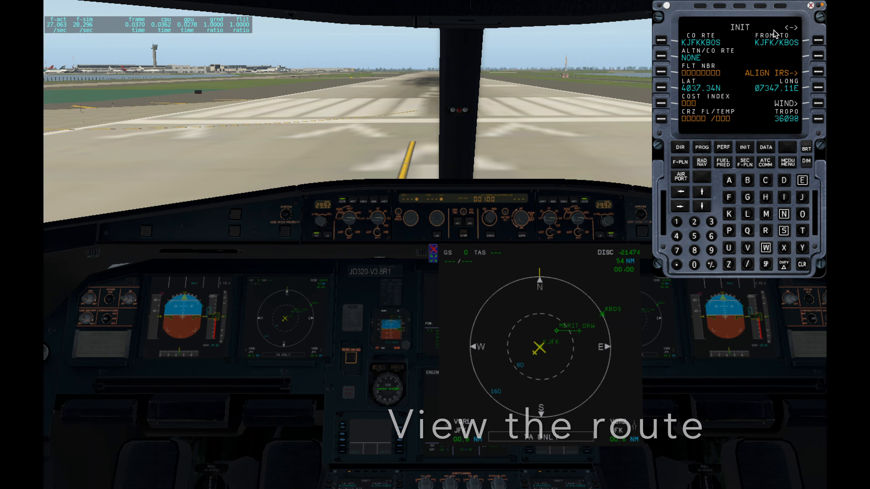
# Step: Align the IRS and enter AFR23 as the flight number on the INIT page
pyautogui.click(819, 73)
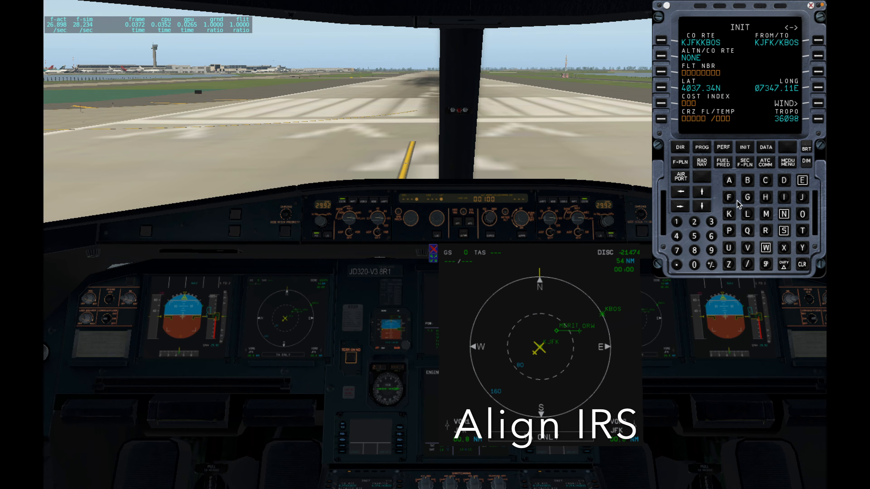
pyautogui.click(730, 181)
pyautogui.click(770, 234)
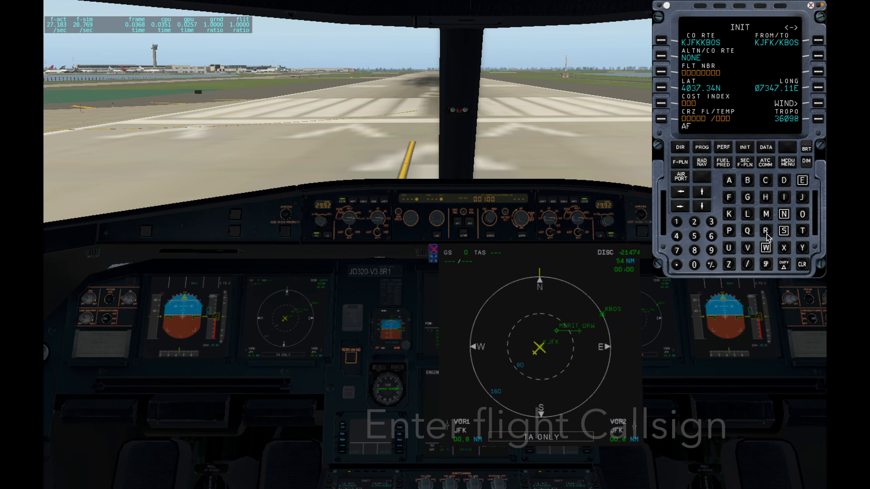
pyautogui.click(701, 224)
pyautogui.click(711, 222)
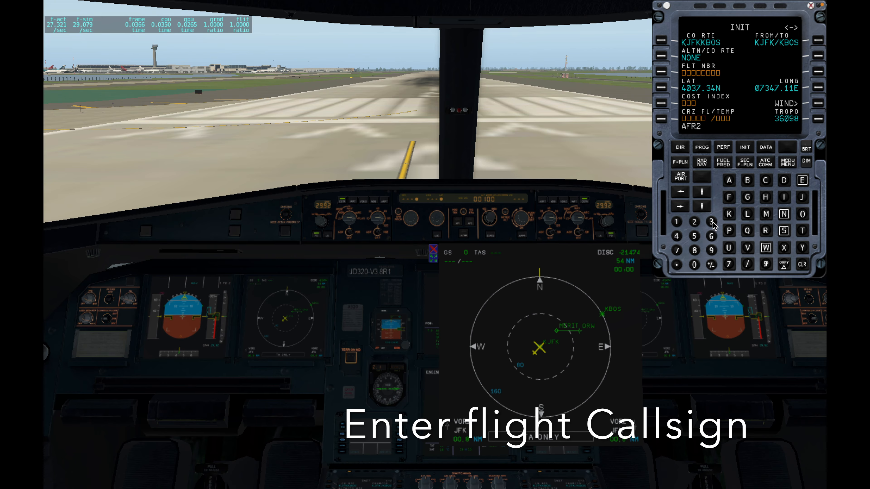
pyautogui.click(662, 72)
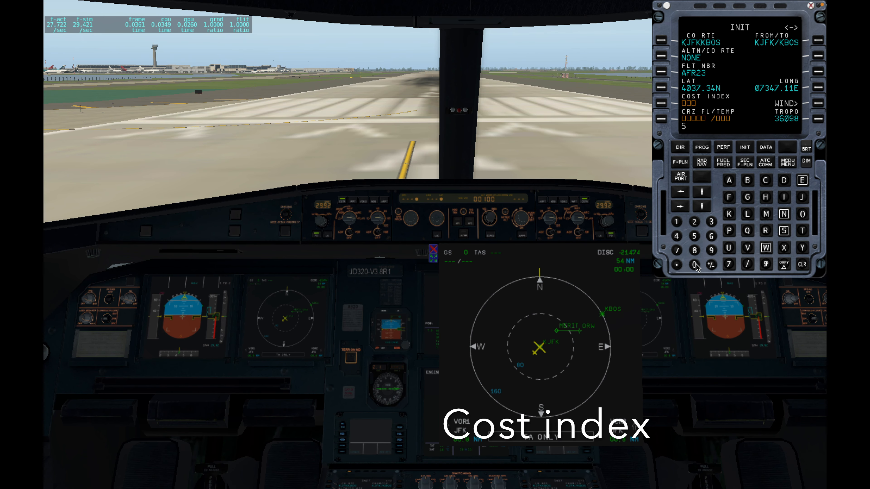
# Step: Set the cost index to 50, enter 160/M10 as the cruise flight level and temperature, and clear the scratchpad
pyautogui.click(662, 103)
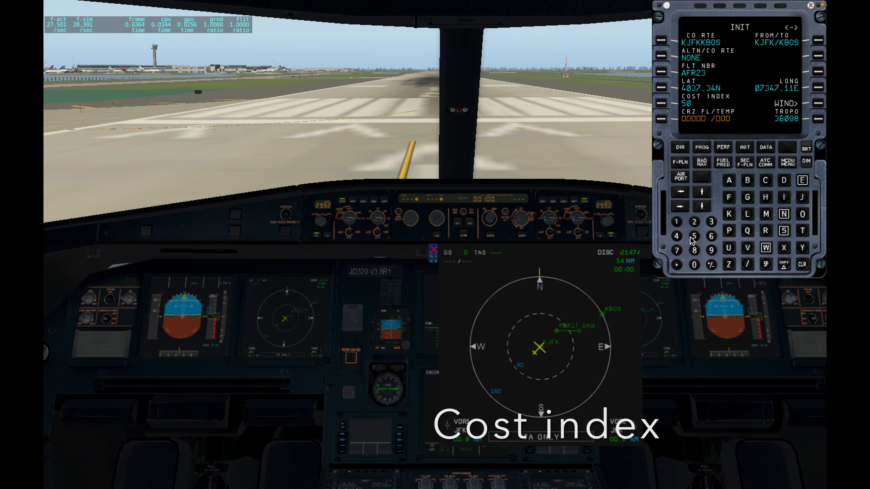
pyautogui.click(676, 222)
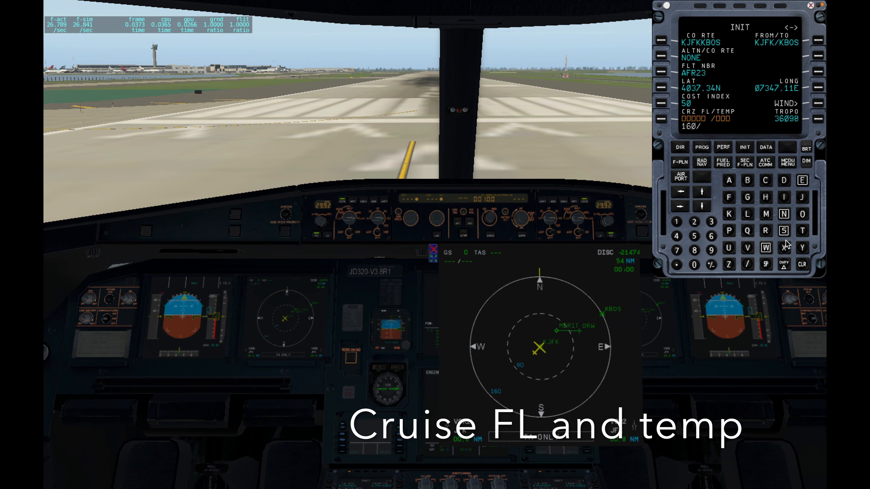
pyautogui.click(766, 214)
pyautogui.click(677, 223)
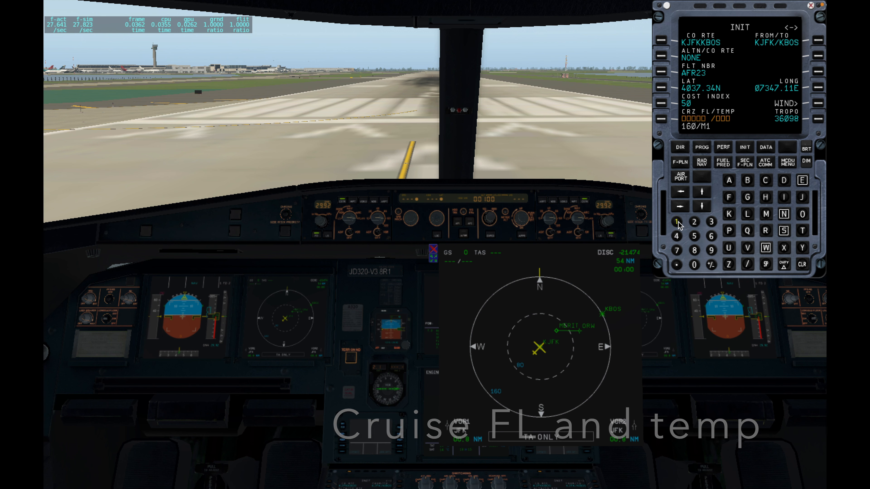
pyautogui.click(694, 265)
pyautogui.click(666, 119)
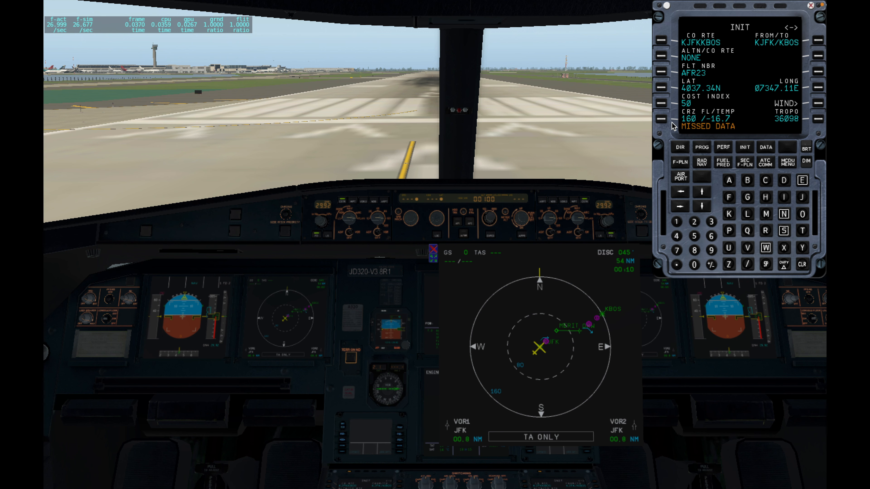
pyautogui.click(802, 265)
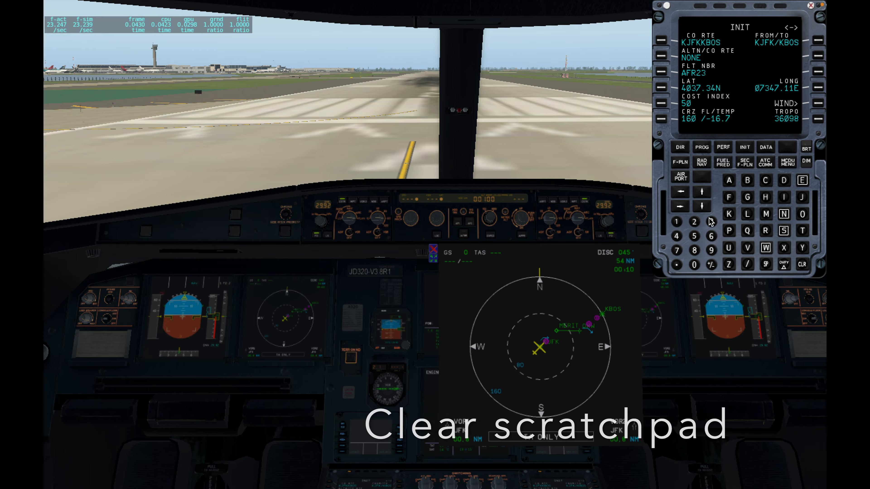
# Step: Check the fuel prediction figures on the second INIT page and open the flight plan page
pyautogui.click(680, 207)
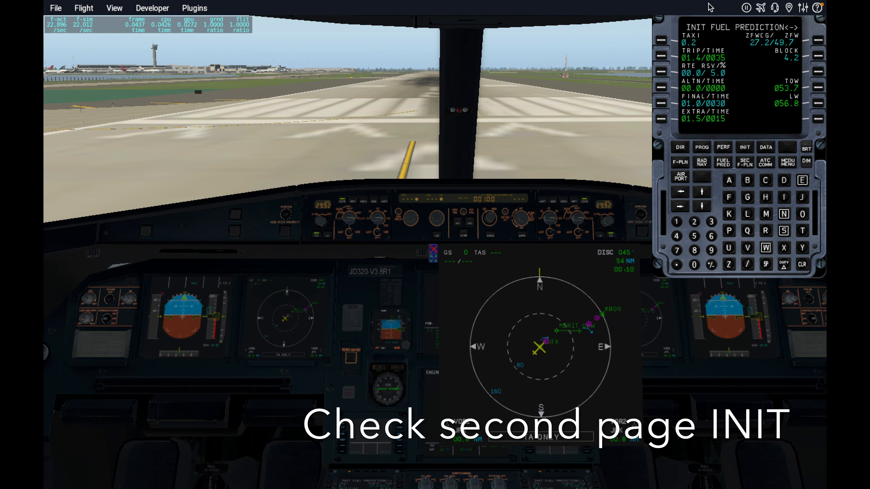
pyautogui.click(680, 207)
pyautogui.click(681, 207)
pyautogui.click(681, 207)
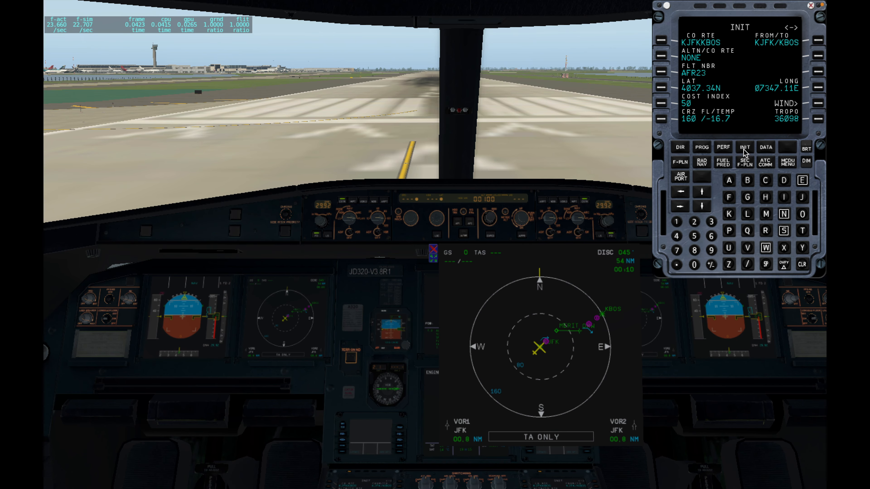
pyautogui.click(682, 163)
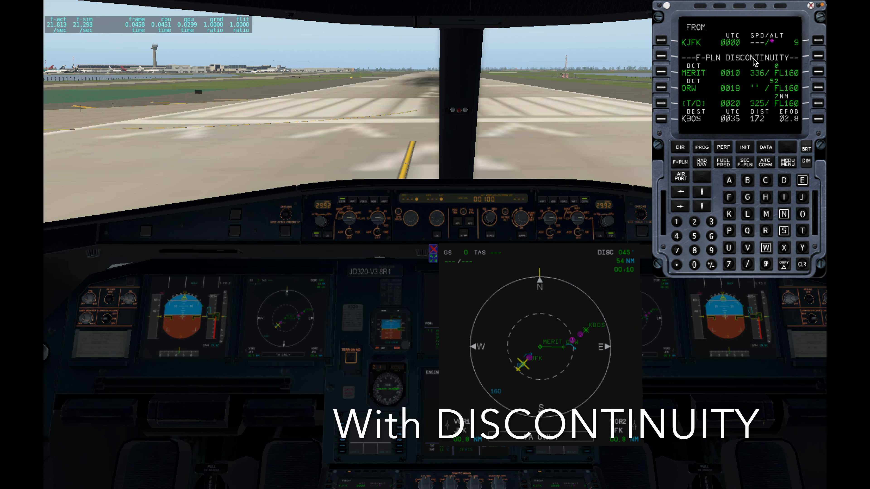
# Step: Try to clear the flight plan discontinuity between KJFK and MERIT
pyautogui.click(804, 266)
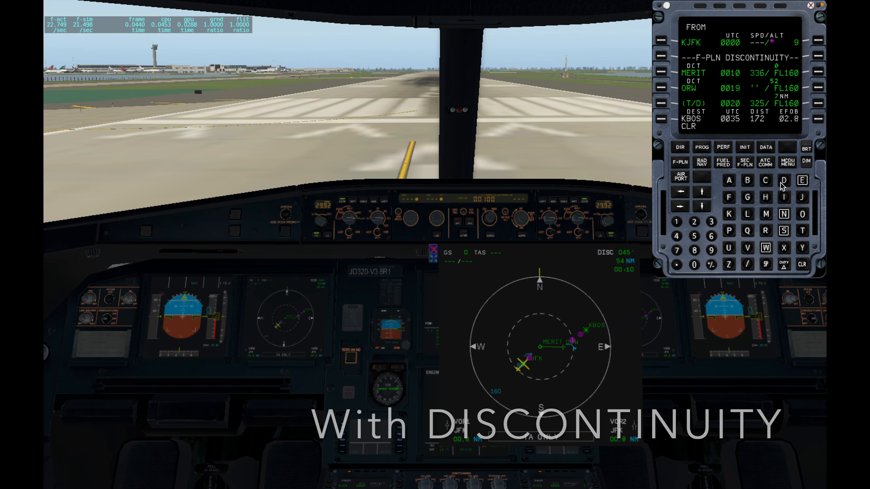
pyautogui.click(662, 56)
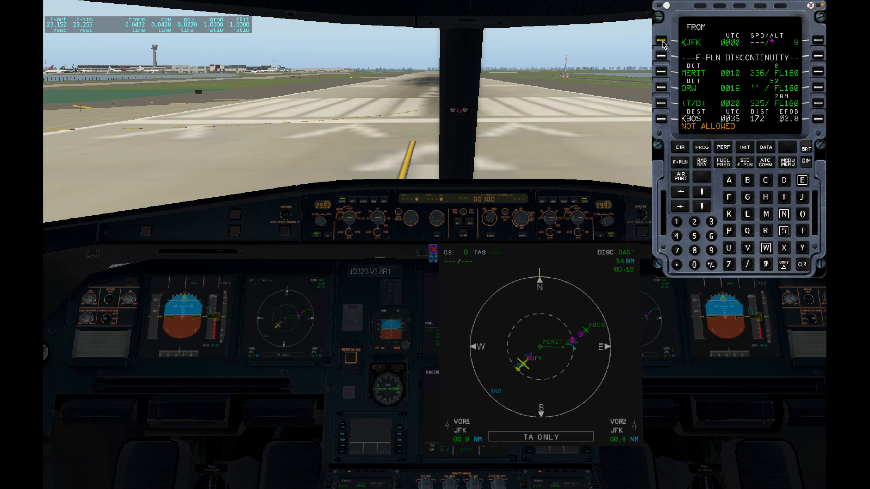
pyautogui.click(802, 264)
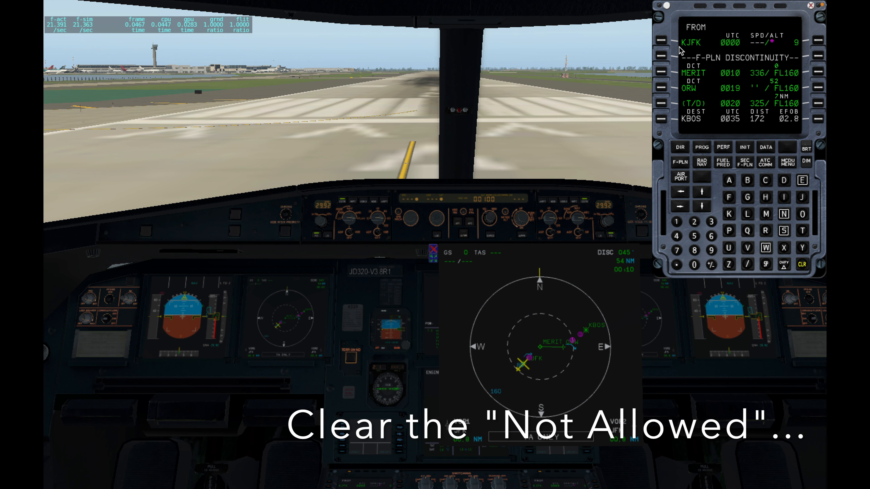
# Step: Open the departure options for KJFK and select runway 04R with the MERIT3 SID
pyautogui.click(661, 41)
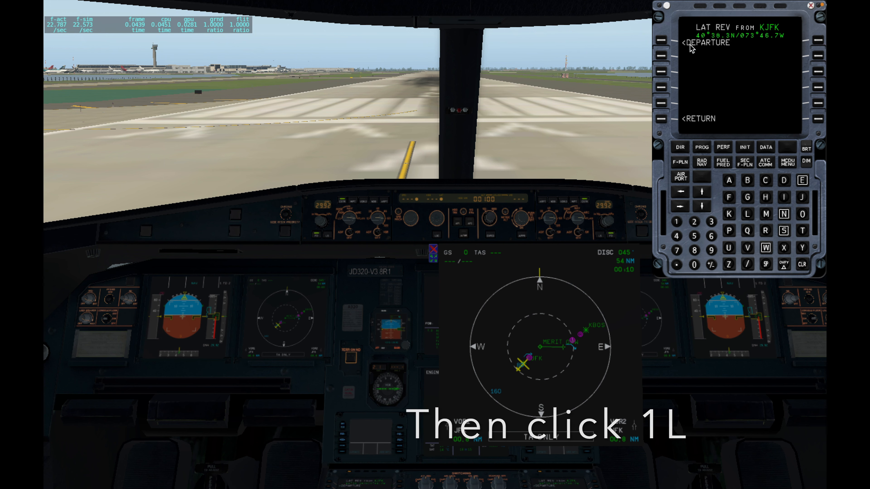
pyautogui.click(661, 40)
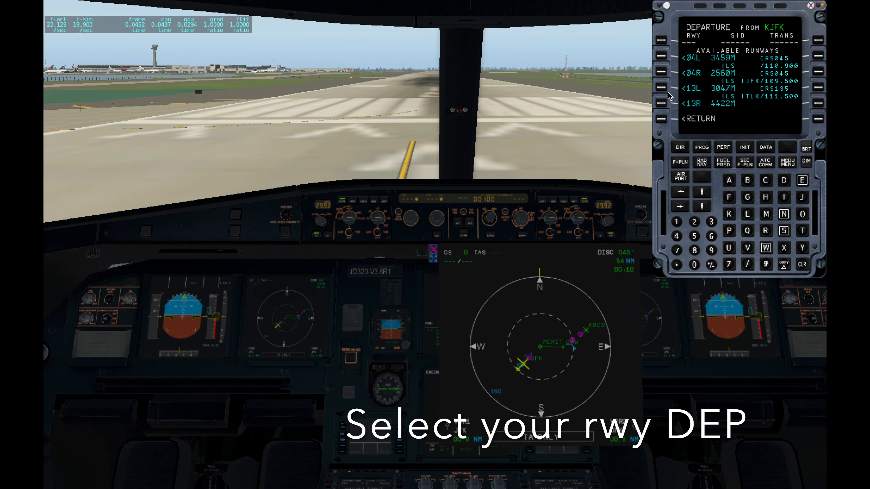
pyautogui.click(661, 73)
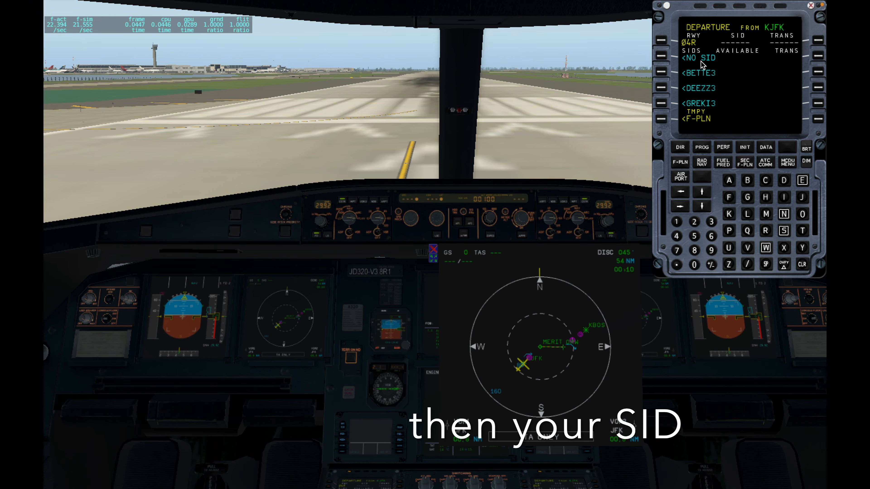
pyautogui.click(702, 191)
pyautogui.click(703, 191)
pyautogui.click(705, 205)
pyautogui.click(705, 205)
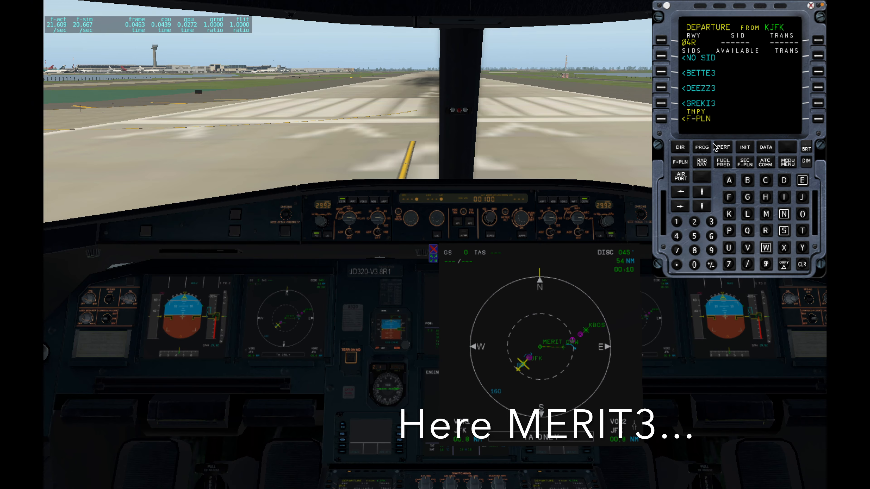
pyautogui.click(701, 193)
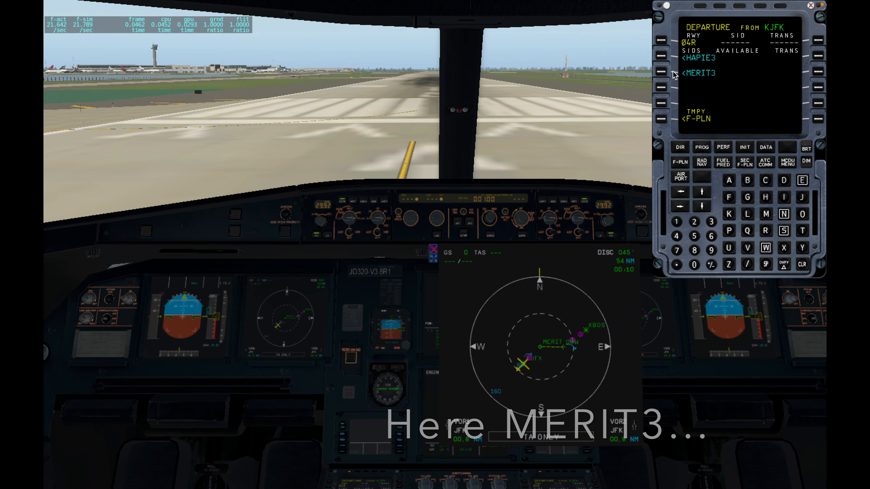
pyautogui.click(662, 72)
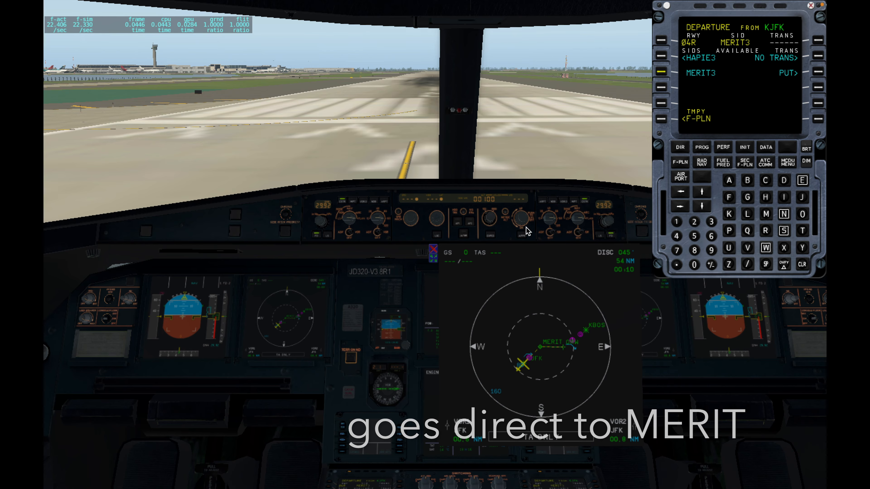
# Step: Try the PUT transition for MERIT3, adjusting the captain's navigation display range to examine its routing
pyautogui.scroll(-2, 378, 219)
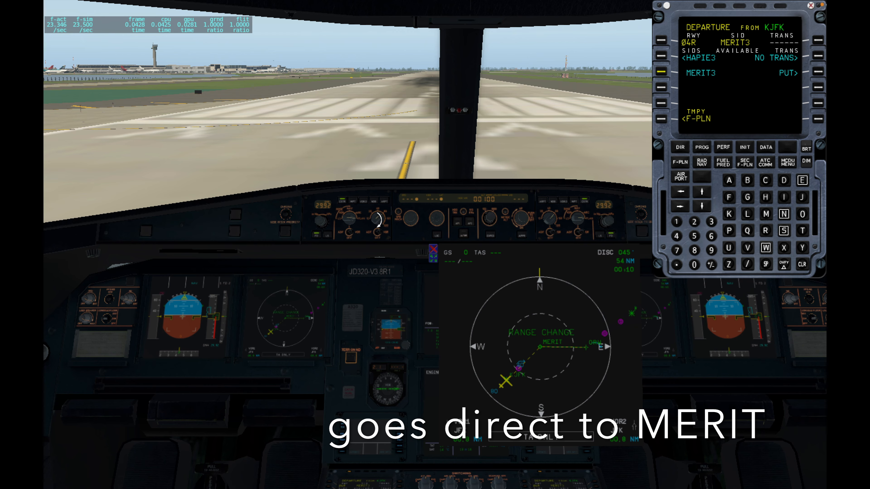
pyautogui.click(379, 220)
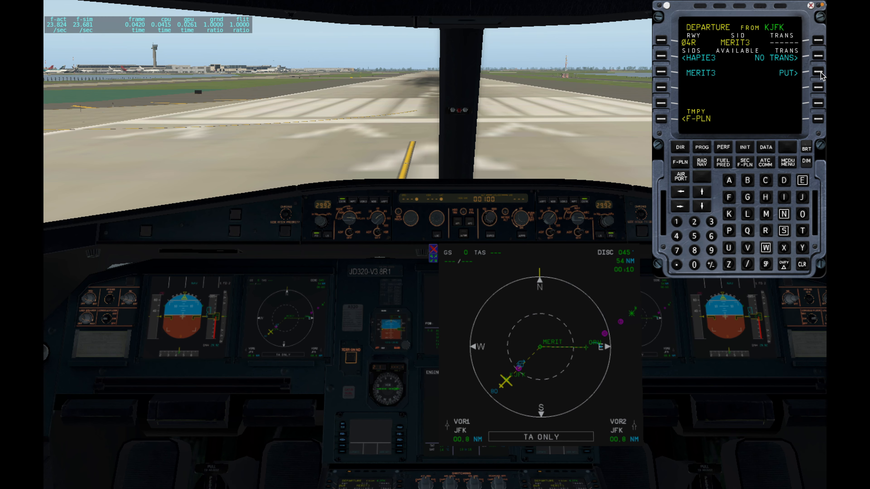
pyautogui.click(380, 222)
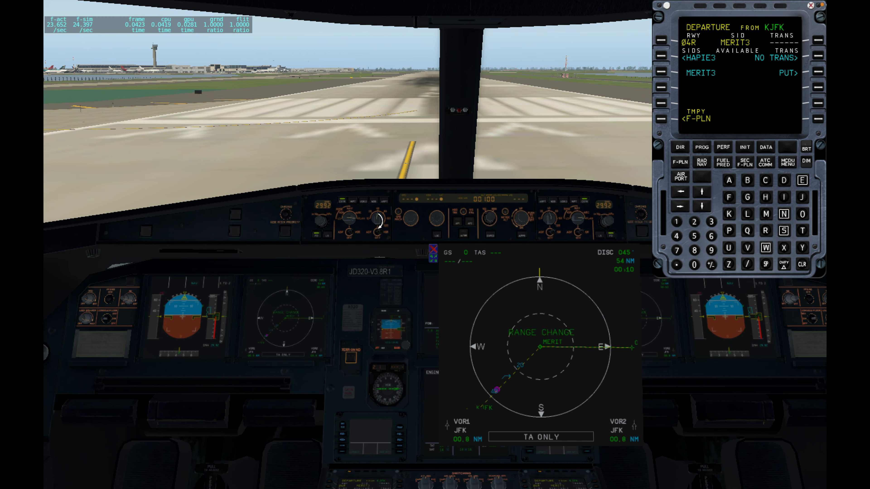
pyautogui.click(817, 72)
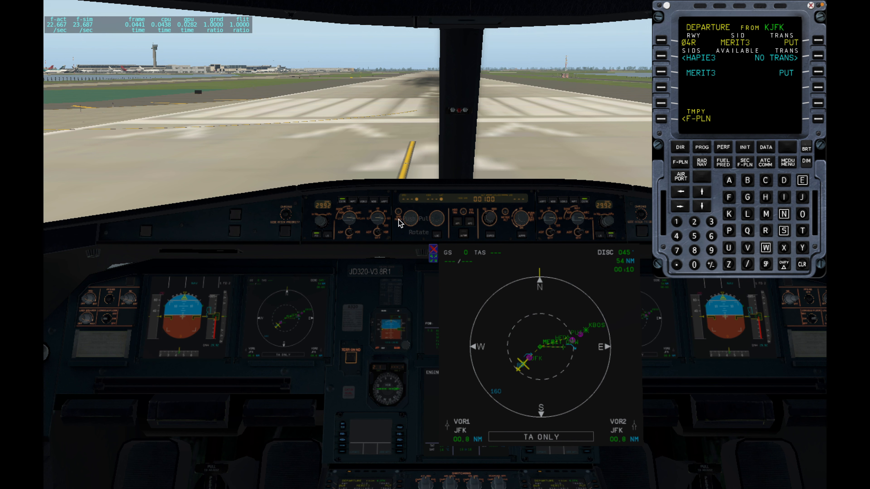
pyautogui.click(378, 219)
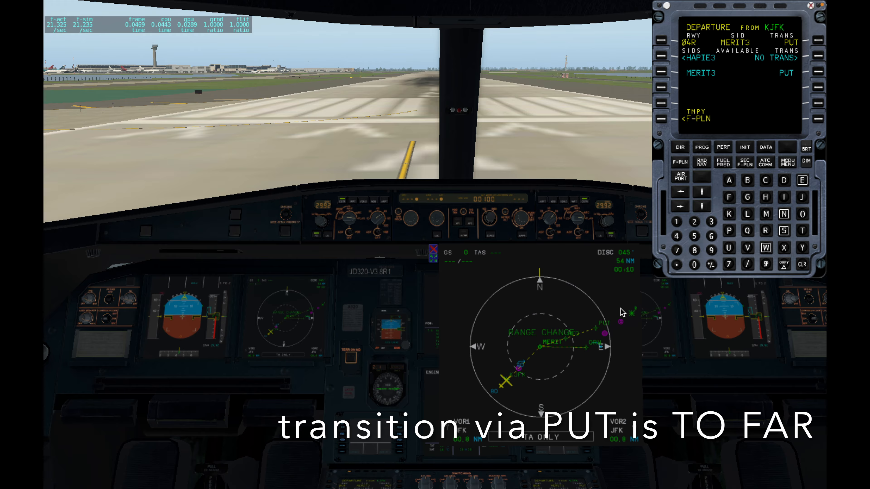
# Step: Set the departure transition to NO TRANS and insert the temporary flight plan
pyautogui.click(818, 56)
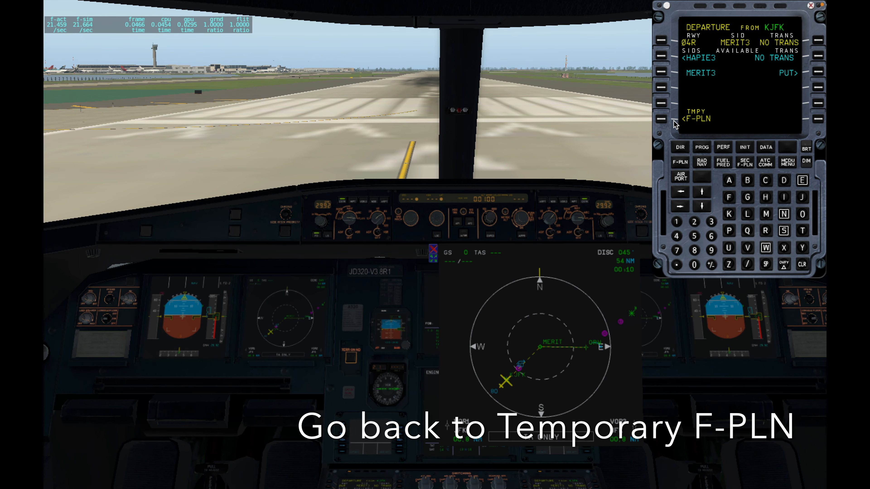
pyautogui.click(661, 119)
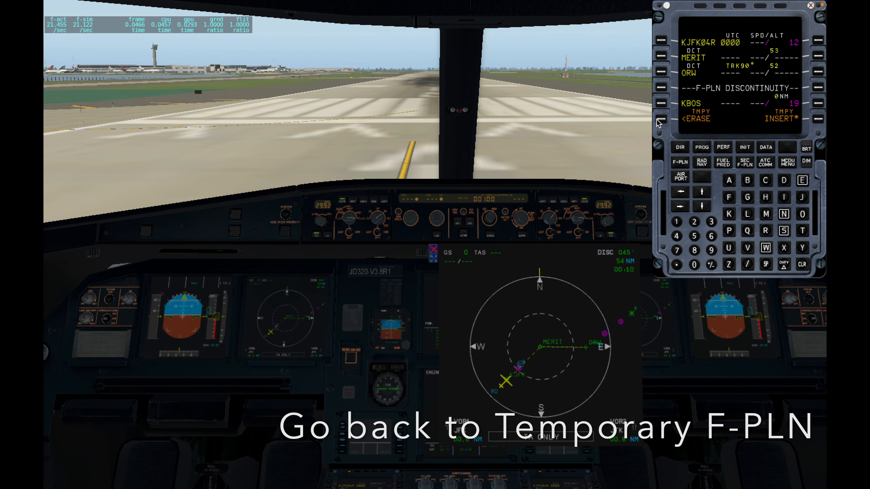
pyautogui.click(819, 118)
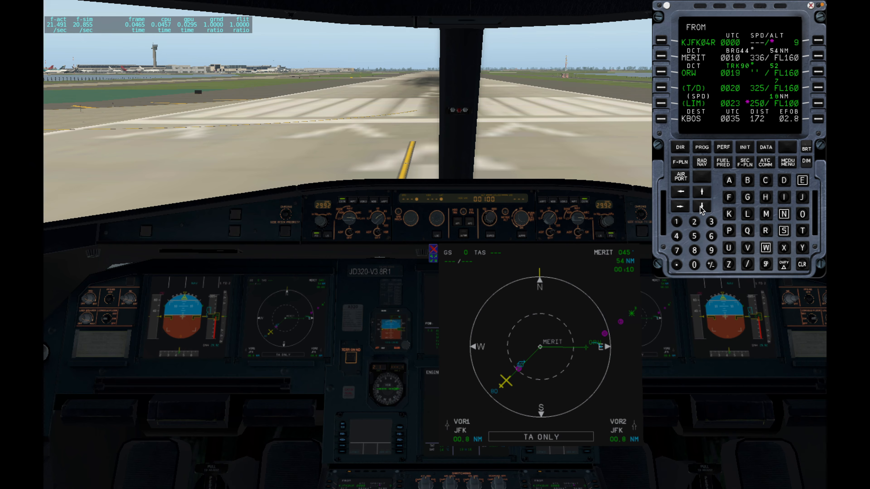
# Step: Open the arrival options for KBOS from the end of the flight plan and select the ILS33L approach
pyautogui.click(703, 194)
pyautogui.click(703, 194)
pyautogui.click(703, 194)
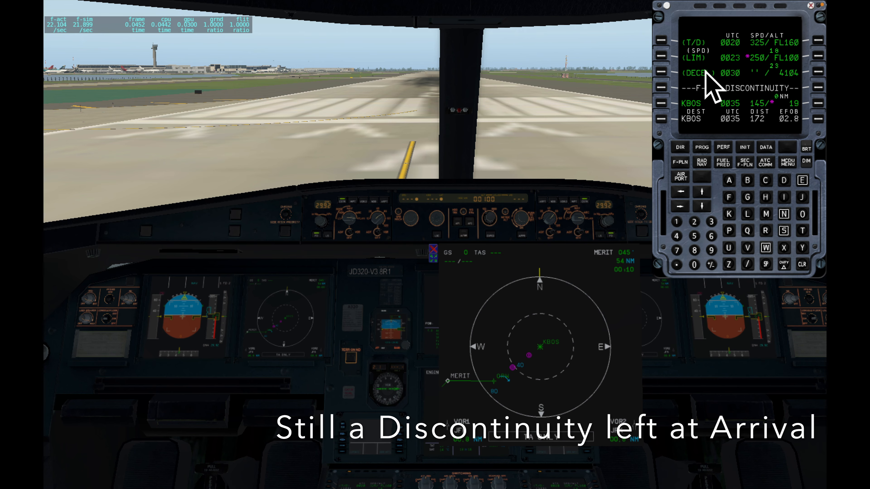
pyautogui.click(667, 104)
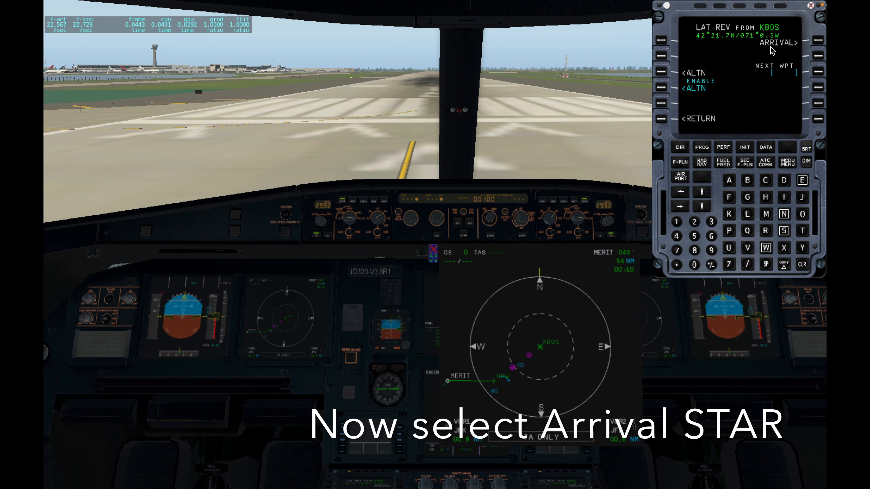
pyautogui.click(818, 40)
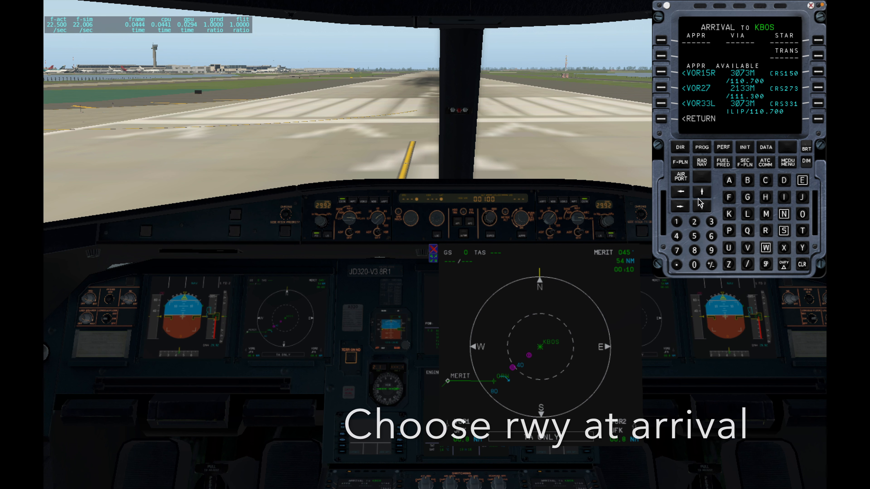
pyautogui.click(704, 193)
pyautogui.click(704, 193)
pyautogui.click(704, 193)
pyautogui.click(704, 208)
pyautogui.click(704, 208)
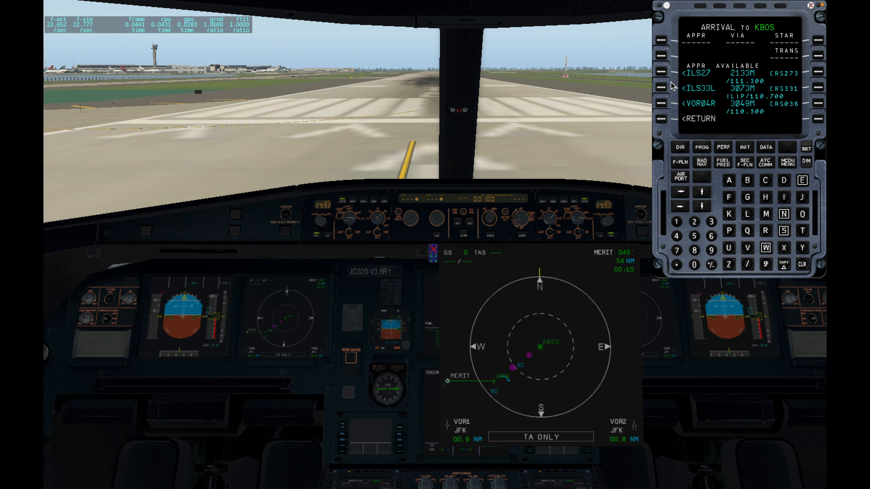
pyautogui.click(661, 88)
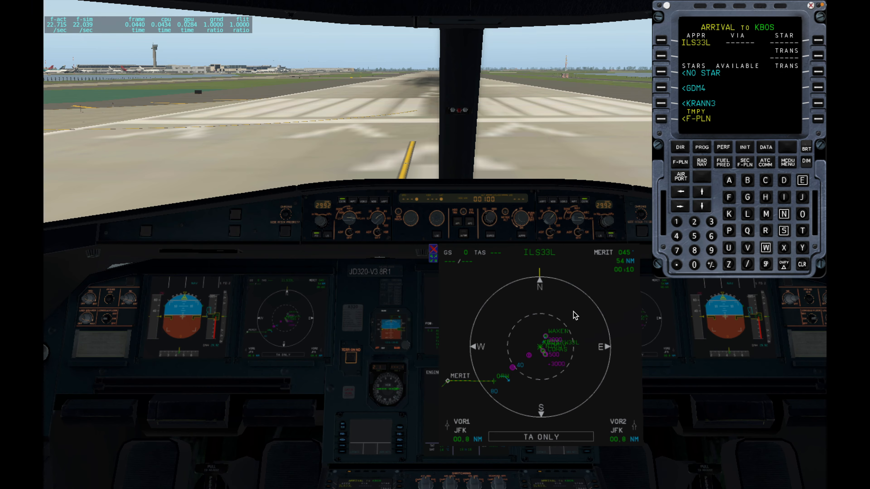
# Step: Try the KRANN3 STAR for KBOS, browse the other available STARs, and select ORW6
pyautogui.click(662, 88)
pyautogui.click(661, 104)
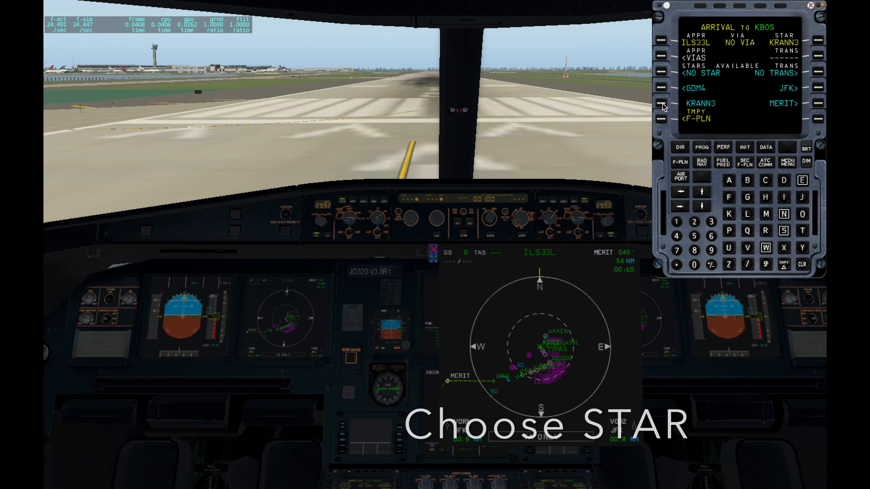
pyautogui.click(702, 194)
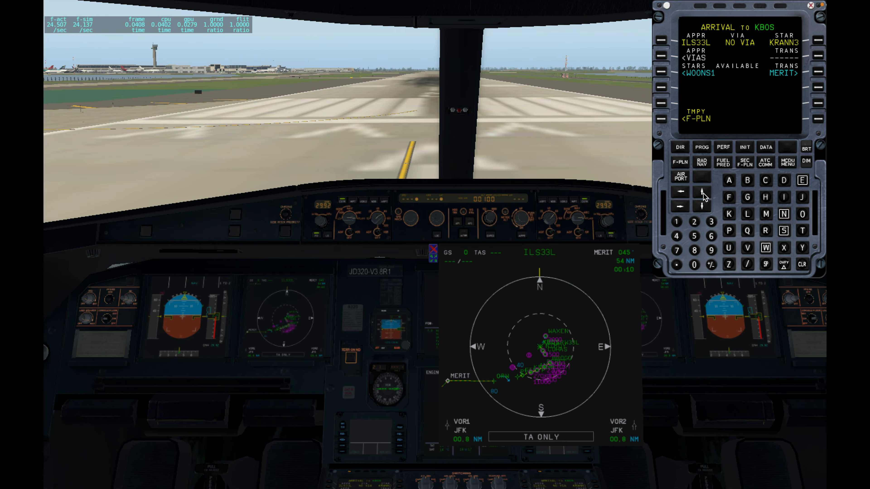
pyautogui.click(702, 206)
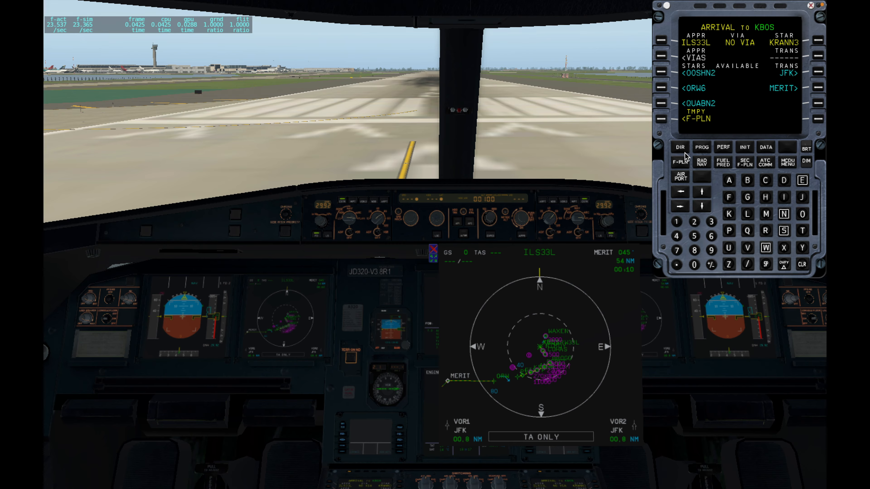
pyautogui.click(667, 88)
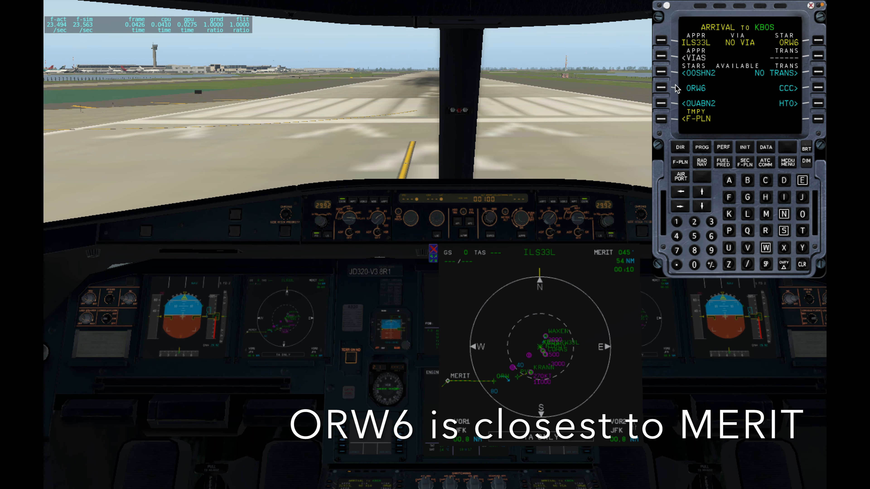
# Step: Try the CCC transition for ORW6, set the transition to NO TRANS, and insert the temporary flight plan
pyautogui.click(819, 103)
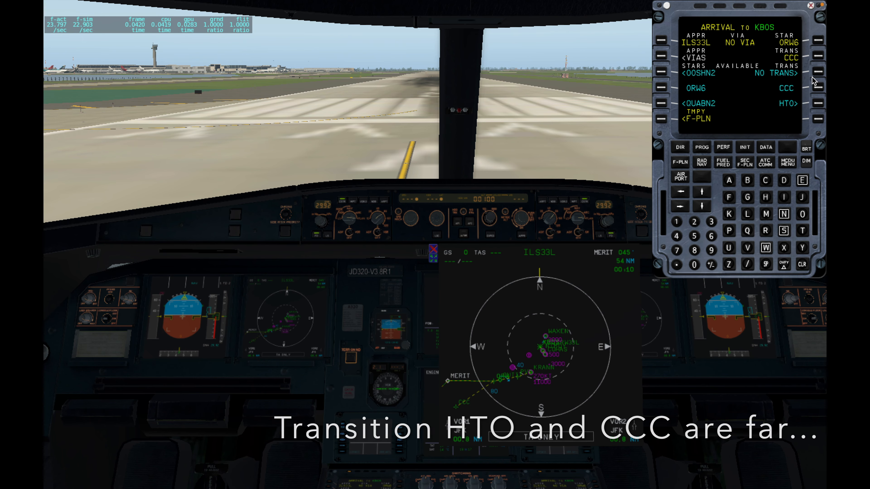
pyautogui.click(818, 71)
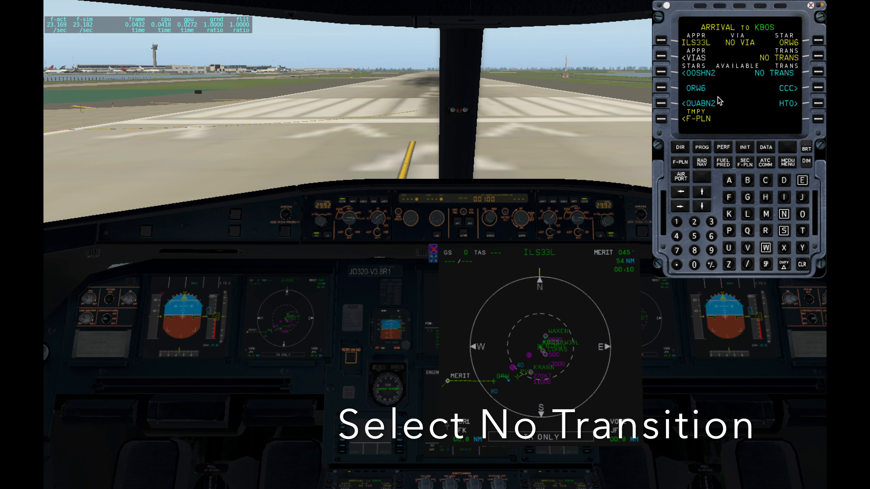
pyautogui.click(661, 119)
pyautogui.click(818, 119)
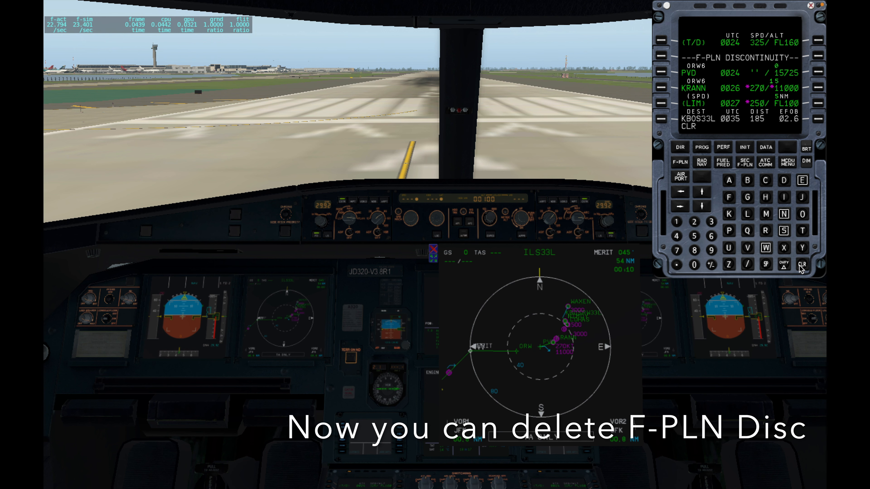
# Step: Clear the flight plan discontinuities before PVD and between KRANN and COHAS, and insert the temporary flight plan
pyautogui.click(662, 57)
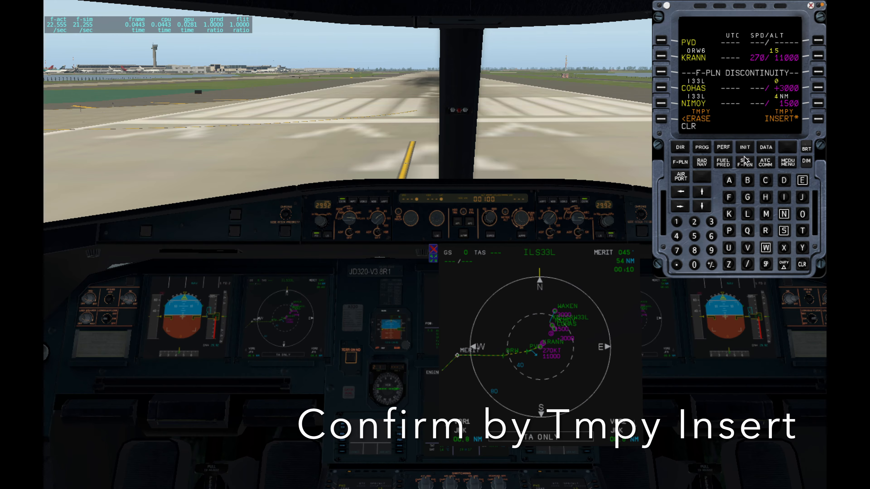
pyautogui.click(663, 73)
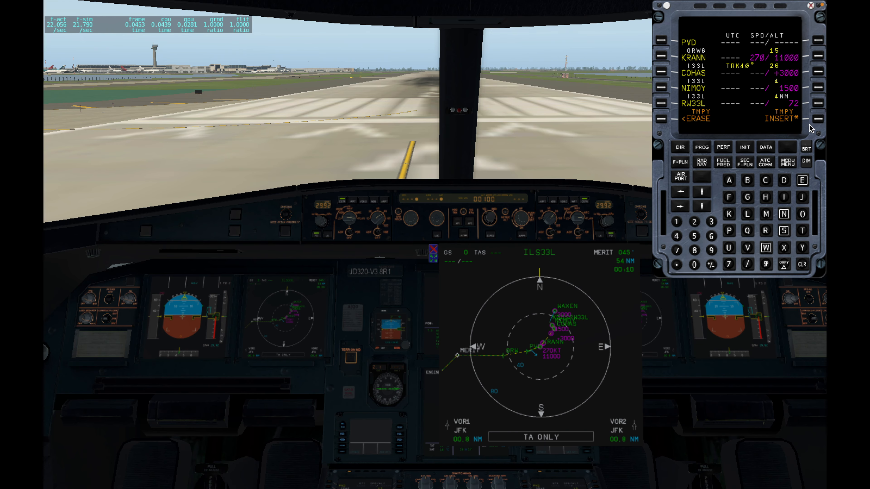
pyautogui.click(818, 119)
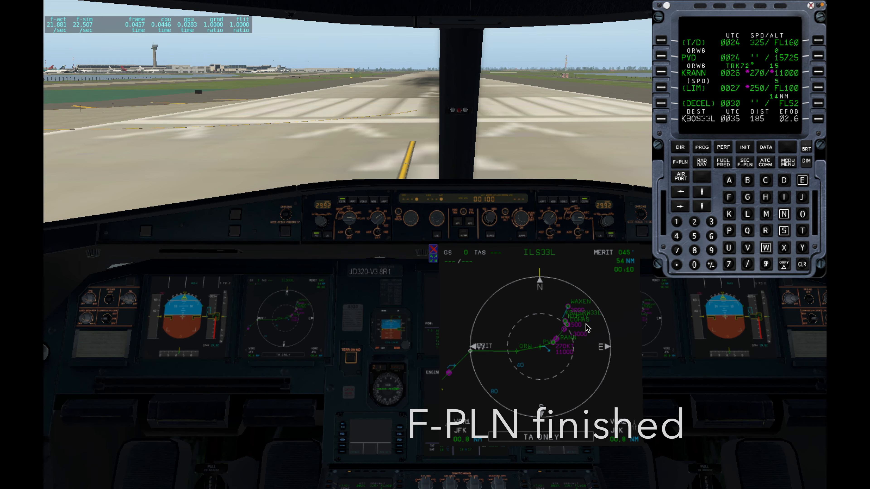
# Step: Review the inserted flight plan page by page through to the KJFK04R departure and the MERIT leg
pyautogui.click(701, 192)
pyautogui.click(702, 192)
pyautogui.click(701, 192)
pyautogui.click(702, 193)
pyautogui.click(702, 192)
pyautogui.click(701, 193)
pyautogui.click(702, 193)
pyautogui.click(702, 192)
pyautogui.click(701, 193)
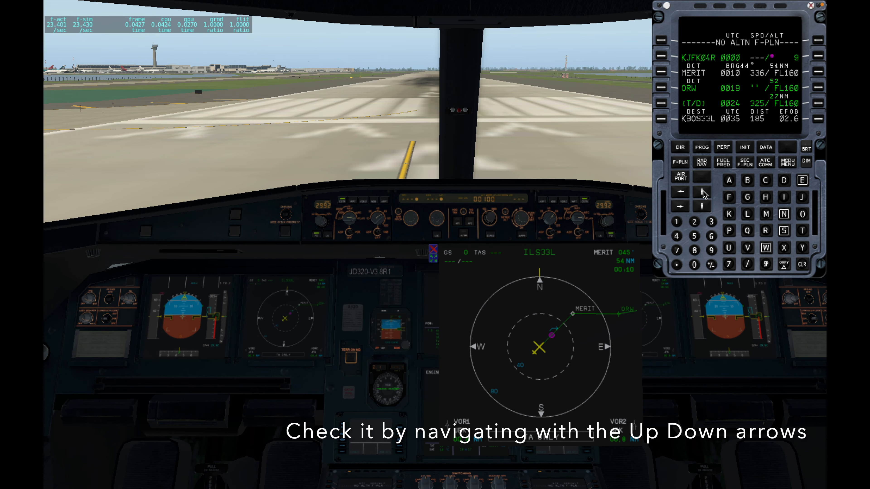
pyautogui.click(701, 192)
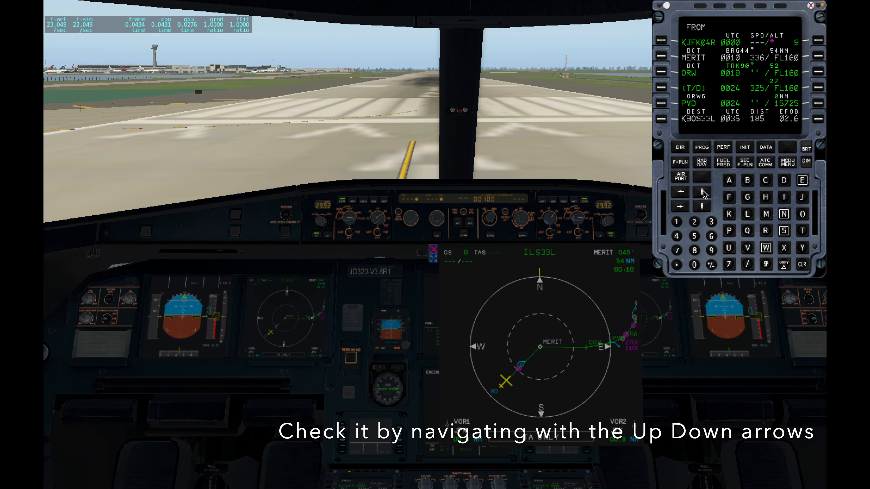
pyautogui.click(703, 207)
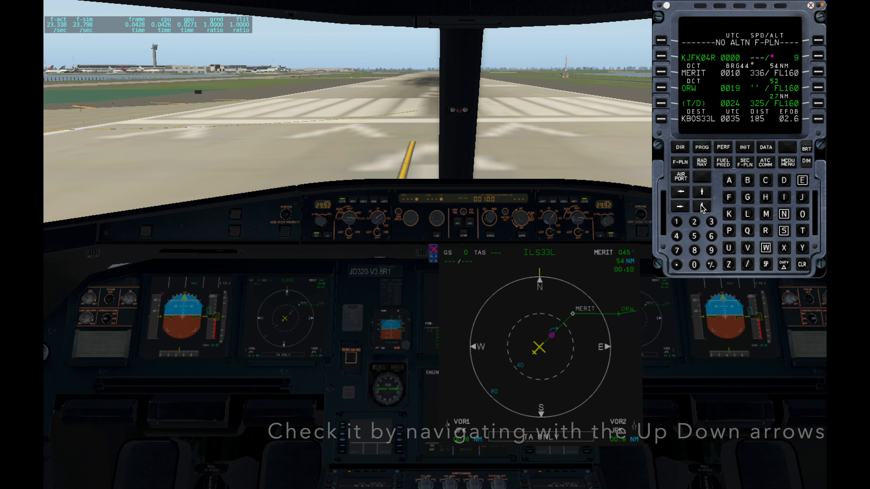
# Step: Reduce the captain's navigation display to a 40 NM outer ring and follow the route through ORW, PVD and KRANN
pyautogui.click(378, 219)
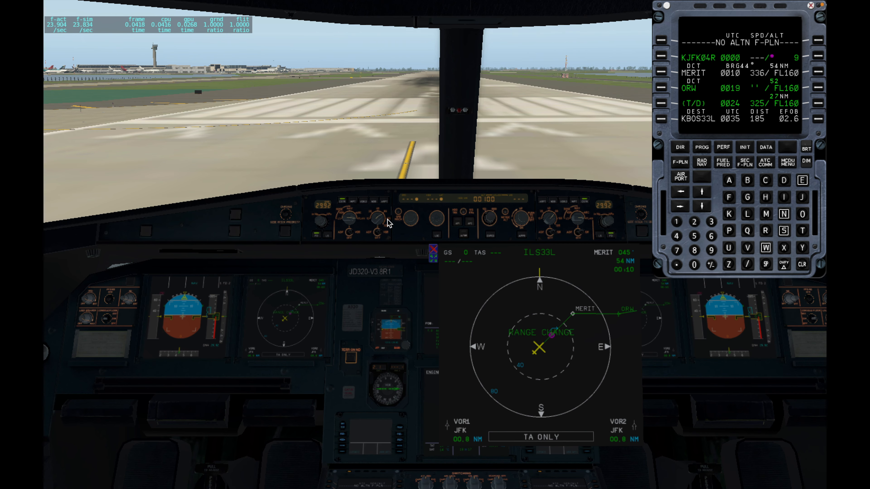
pyautogui.click(379, 221)
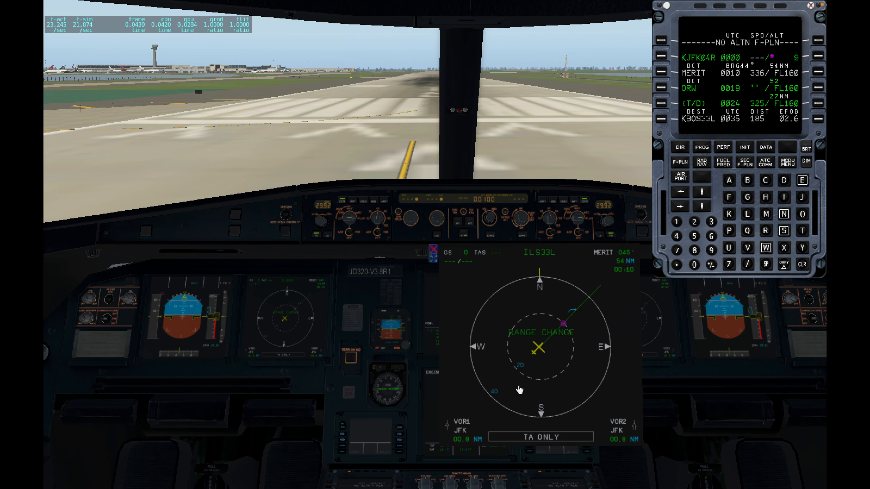
pyautogui.click(702, 192)
pyautogui.click(701, 192)
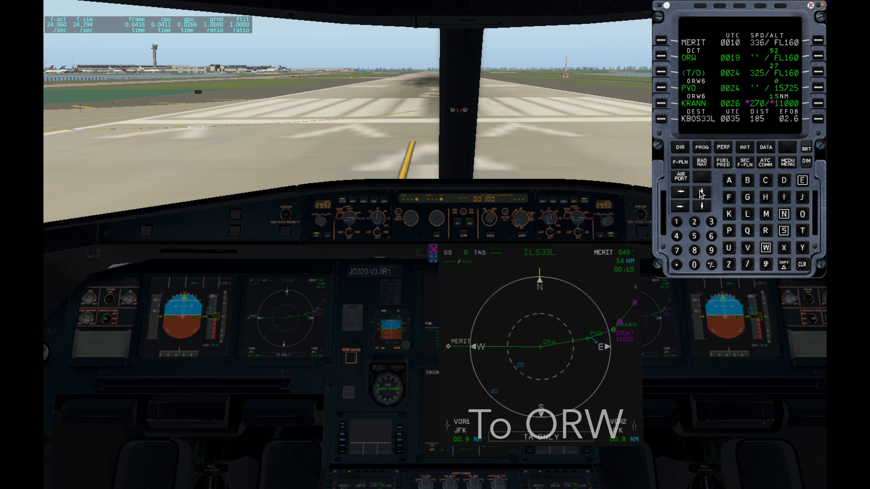
pyautogui.click(702, 193)
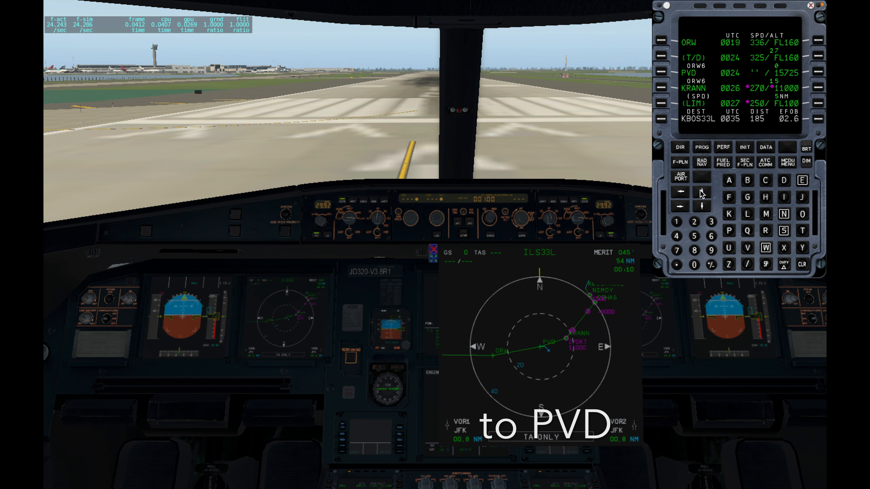
pyautogui.click(702, 193)
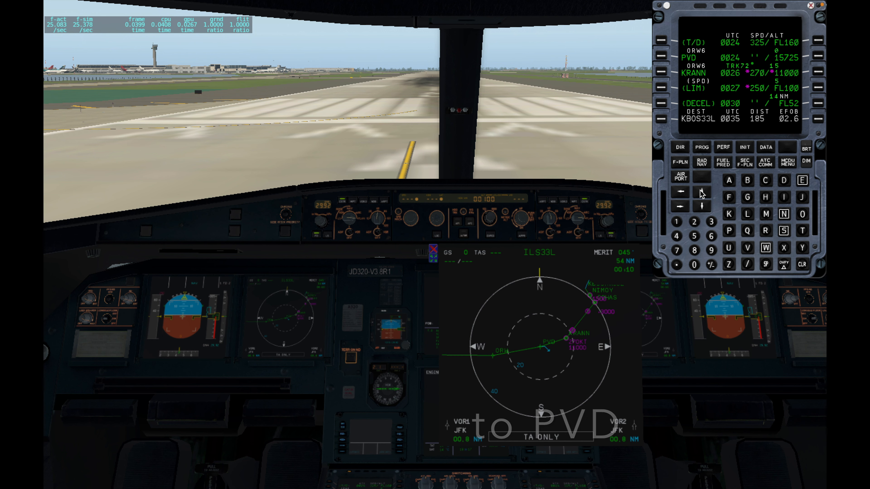
pyautogui.click(702, 193)
pyautogui.click(701, 192)
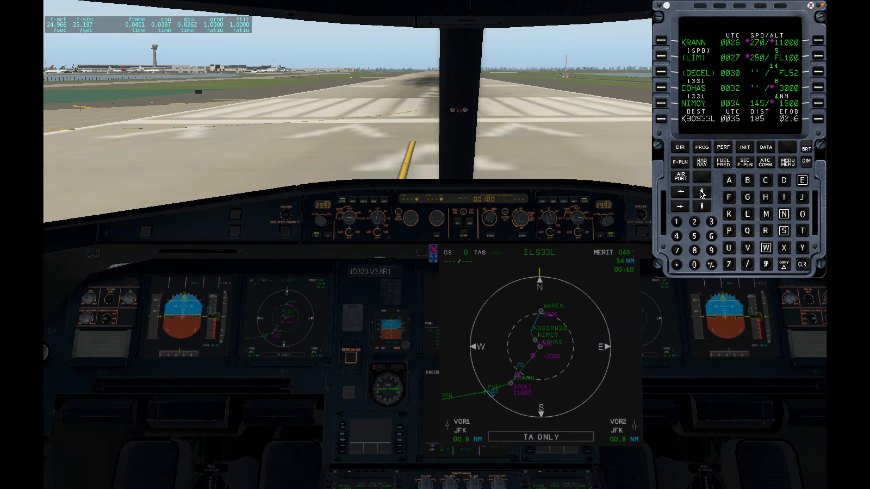
# Step: Reduce the navigation display to a 10 NM outer ring and examine the approach through COHAS and NIMOY to KBOS runway 33L
pyautogui.scroll(-2, 379, 220)
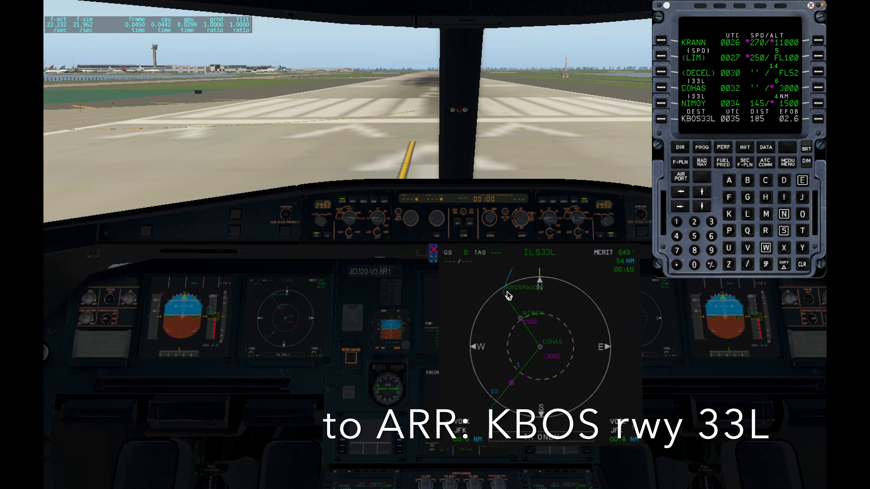
pyautogui.click(703, 194)
pyautogui.click(702, 194)
pyautogui.click(703, 195)
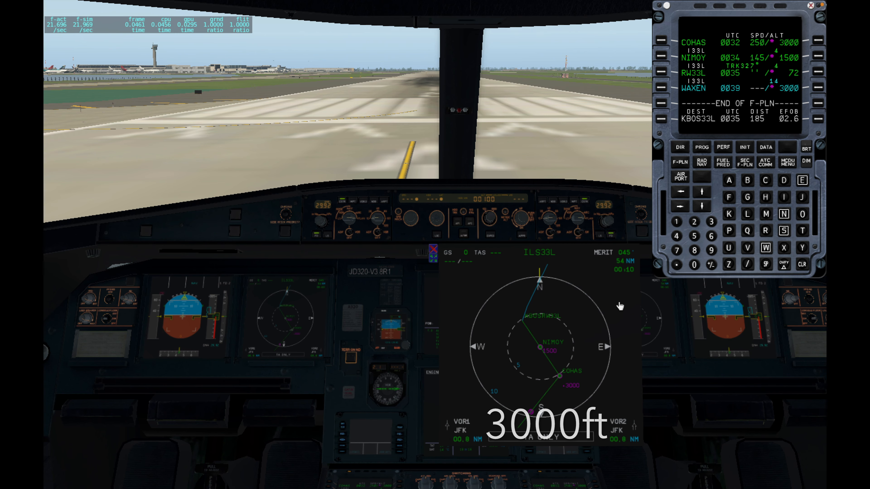
# Step: Return the flight plan to the KJFK04R departure and widen the navigation display to an 80 NM outer ring
pyautogui.click(702, 191)
pyautogui.click(703, 191)
pyautogui.click(703, 191)
pyautogui.click(702, 192)
pyautogui.click(703, 192)
pyautogui.click(702, 192)
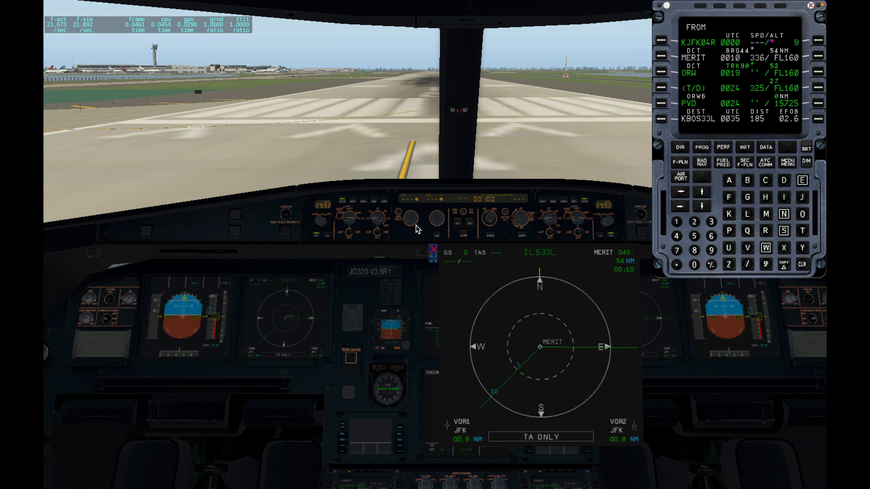
pyautogui.click(379, 220)
pyautogui.click(378, 219)
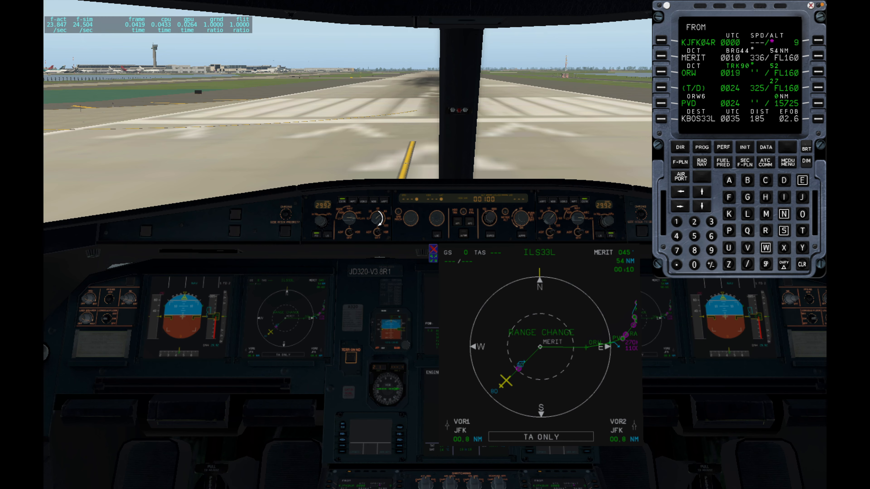
pyautogui.click(379, 219)
pyautogui.scroll(-1, 380, 219)
pyautogui.scroll(1, 380, 218)
pyautogui.scroll(-2, 380, 218)
pyautogui.scroll(1, 380, 219)
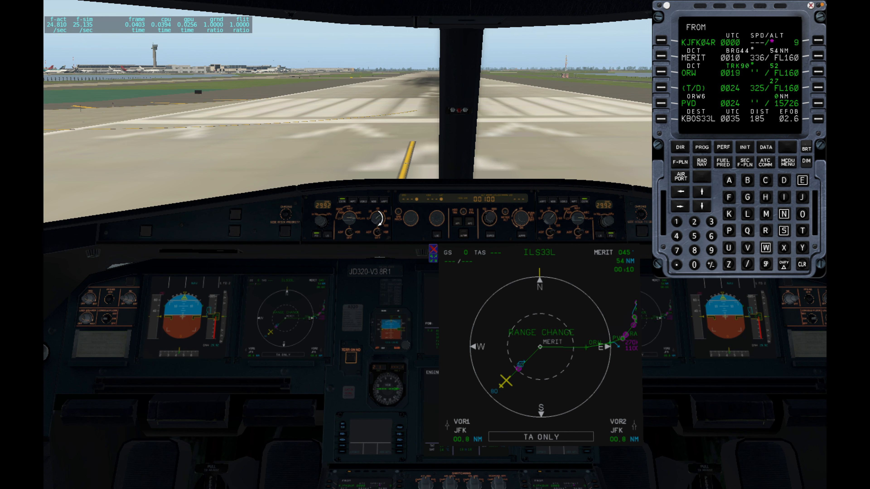
# Step: Switch the captain's navigation display to ARC mode and close its enlarged pop-up
pyautogui.click(350, 219)
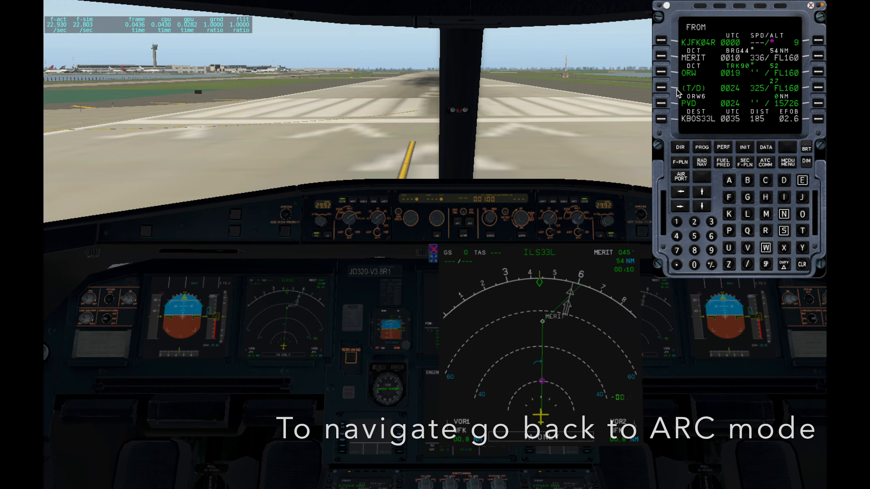
pyautogui.click(433, 249)
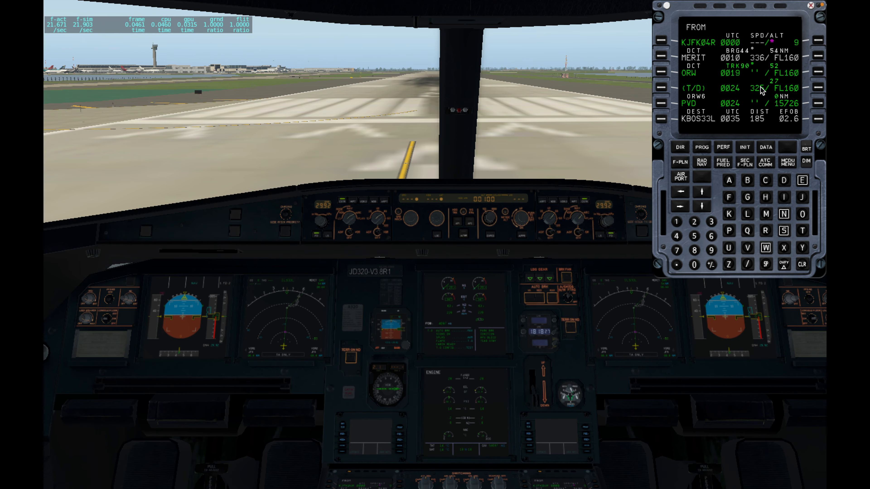